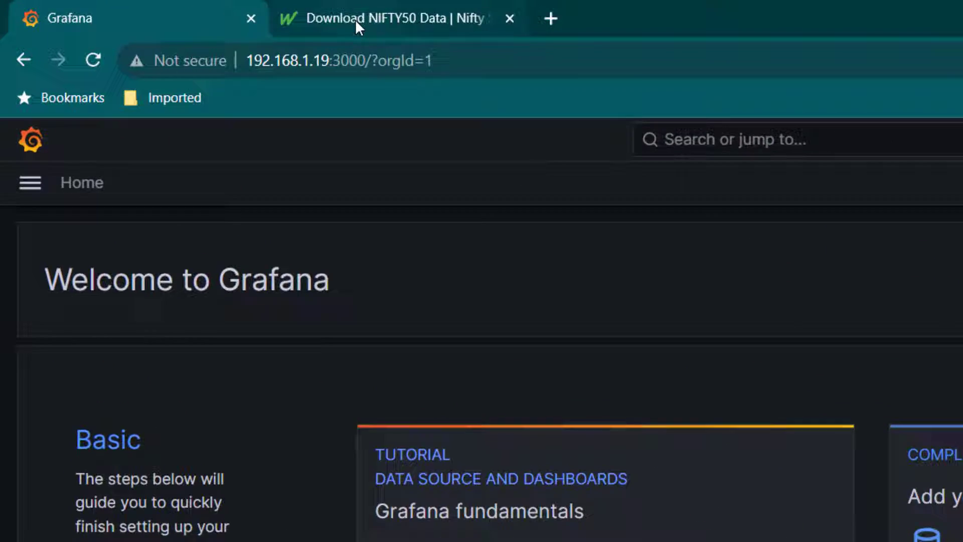
Download MarketWatch's NIFTY50 daily historical quotes, 01/01/2023 to 11/7/2023, as a CSV file
left_click(213, 14)
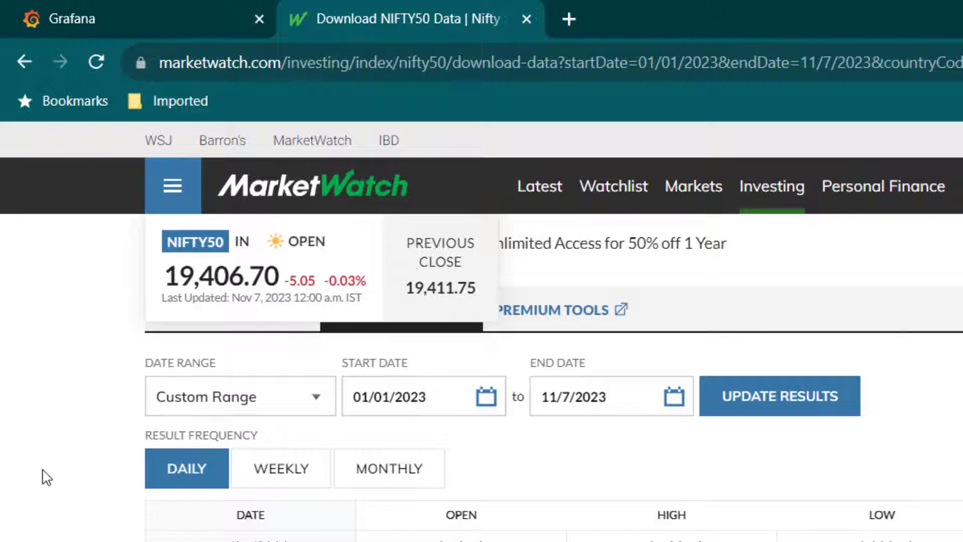
scroll(52, 444, "up", 2)
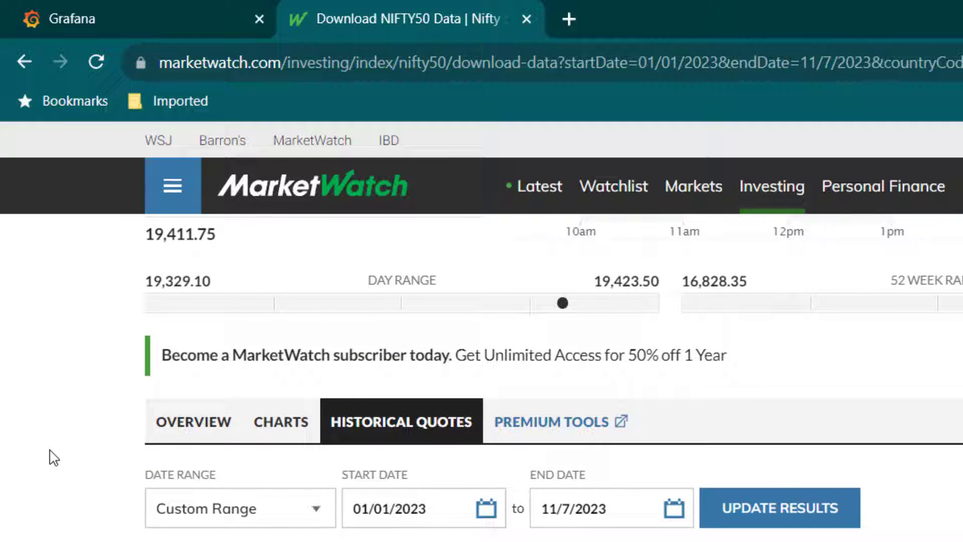
scroll(52, 454, "up", 8)
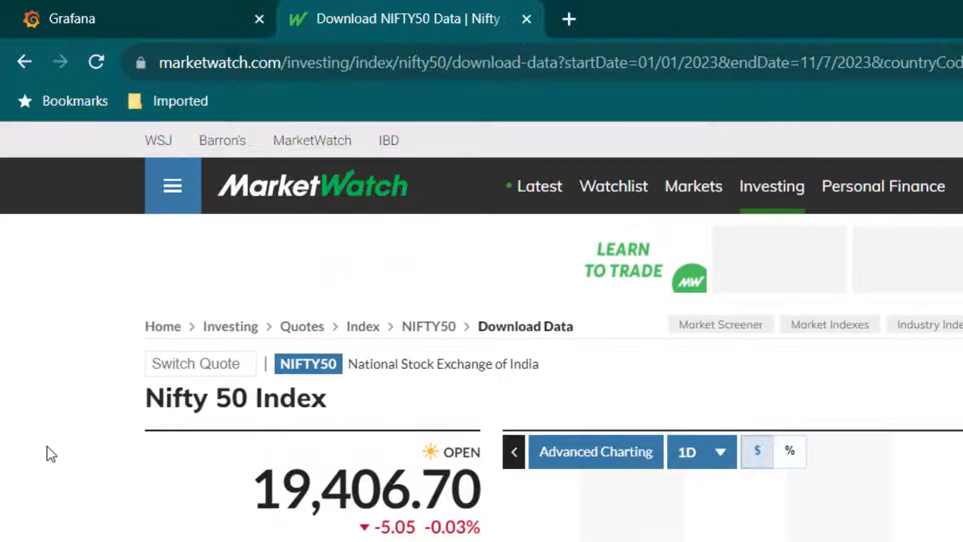
left_click_drag(138, 412, 258, 425)
scroll(95, 456, "down", 10)
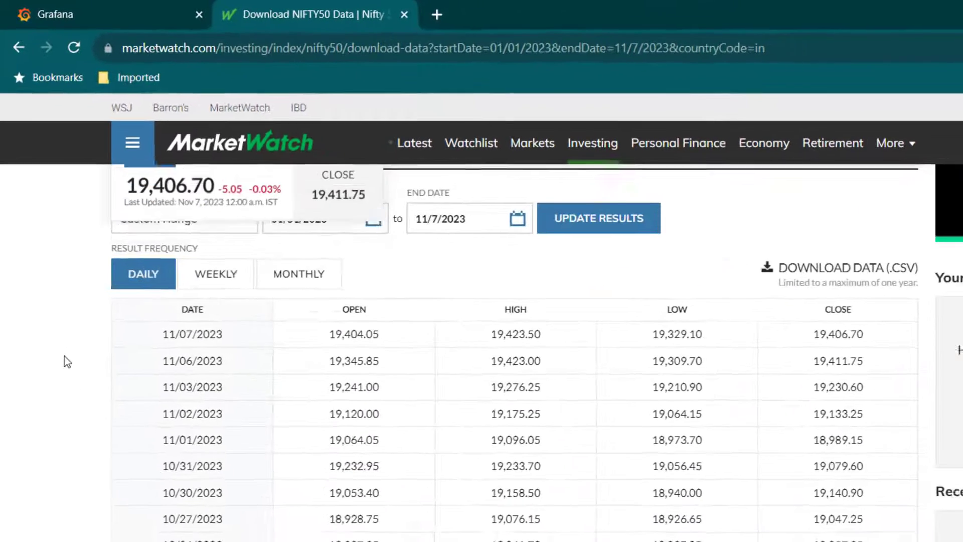
scroll(60, 354, "up", 2)
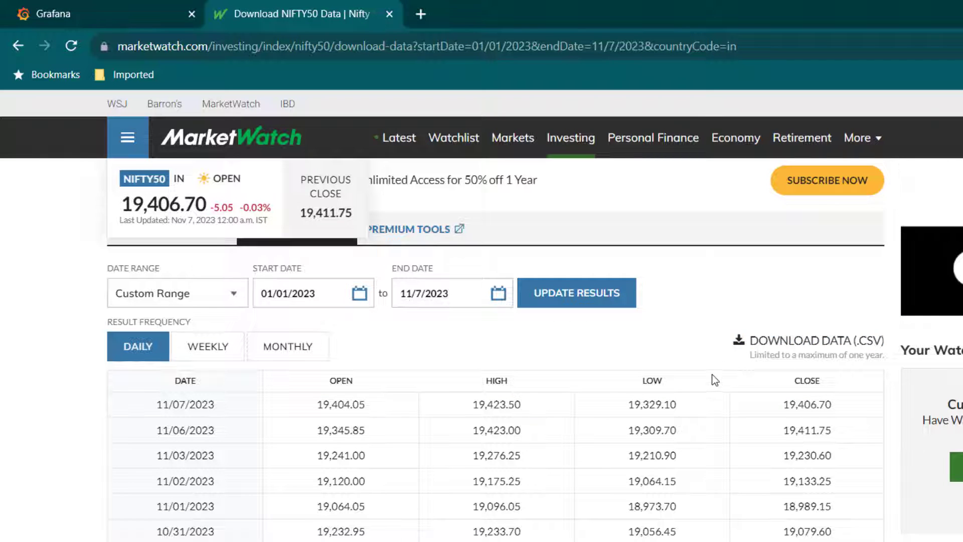
left_click(746, 351)
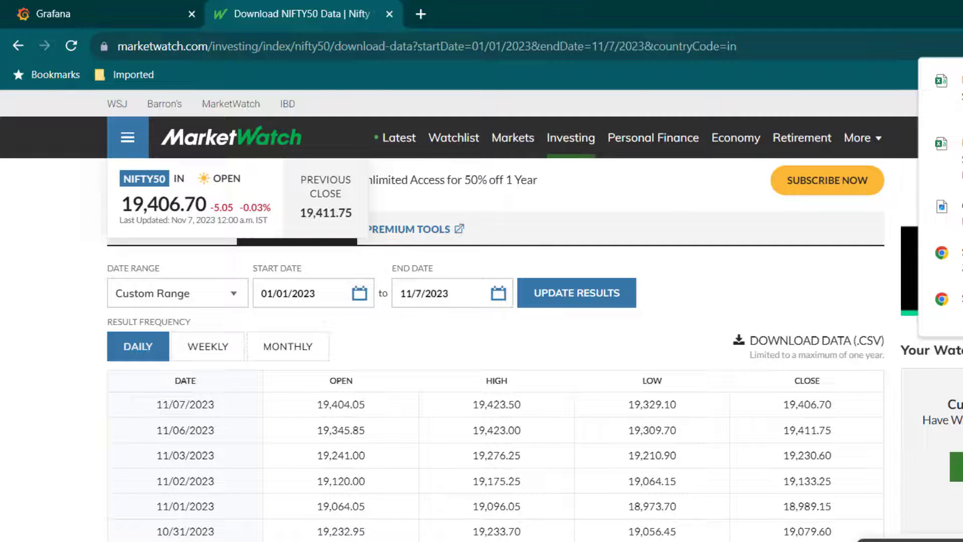
Upload the downloaded NIFTY50 file to /usr/share/grafana/csv in WinSCP and rename it nifty50.csv
key("alt+Tab")
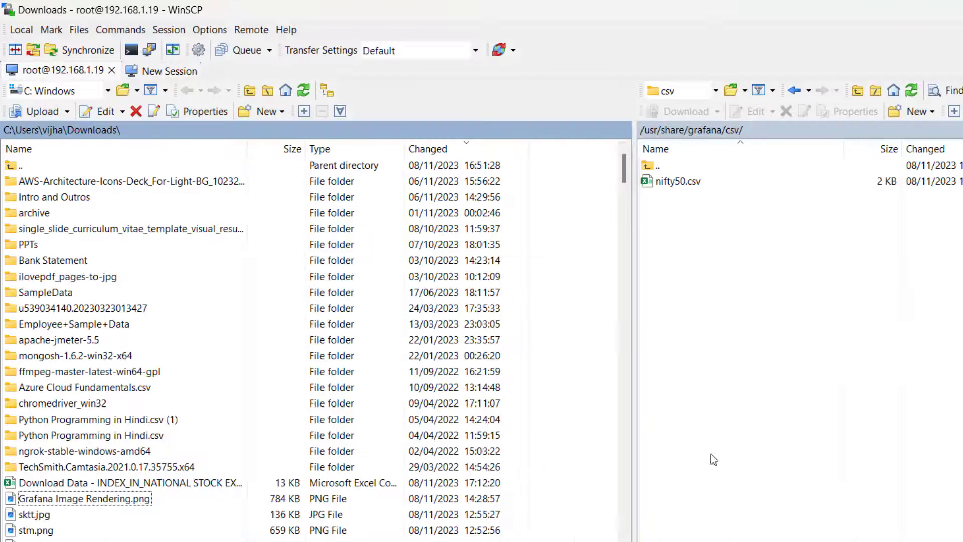
left_click(108, 91)
left_click_drag(146, 483, 818, 300)
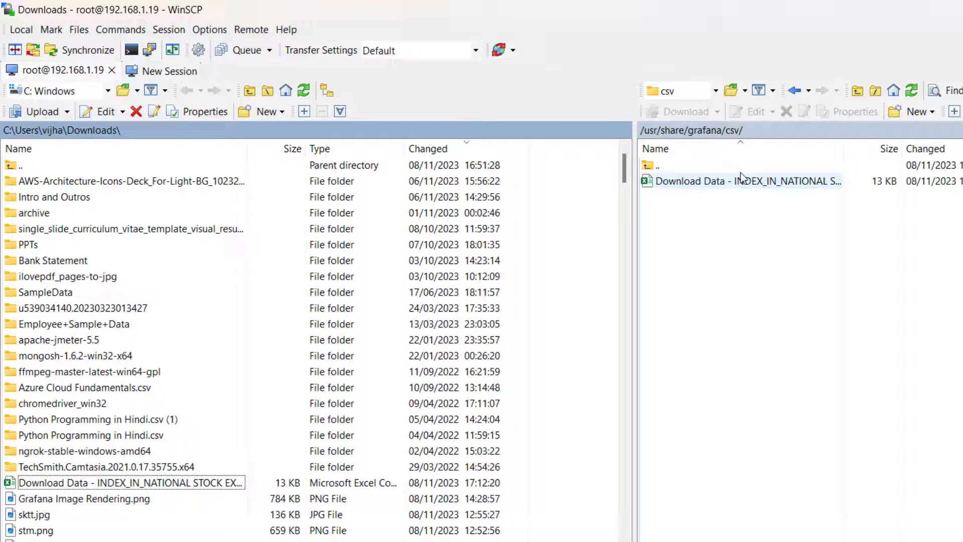
right_click(746, 185)
left_click(823, 297)
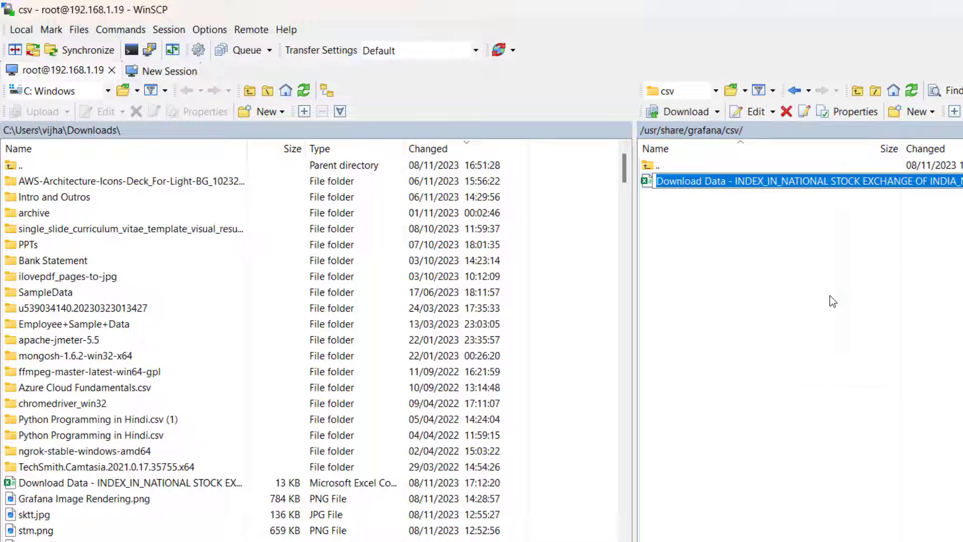
type("nifty50.csv")
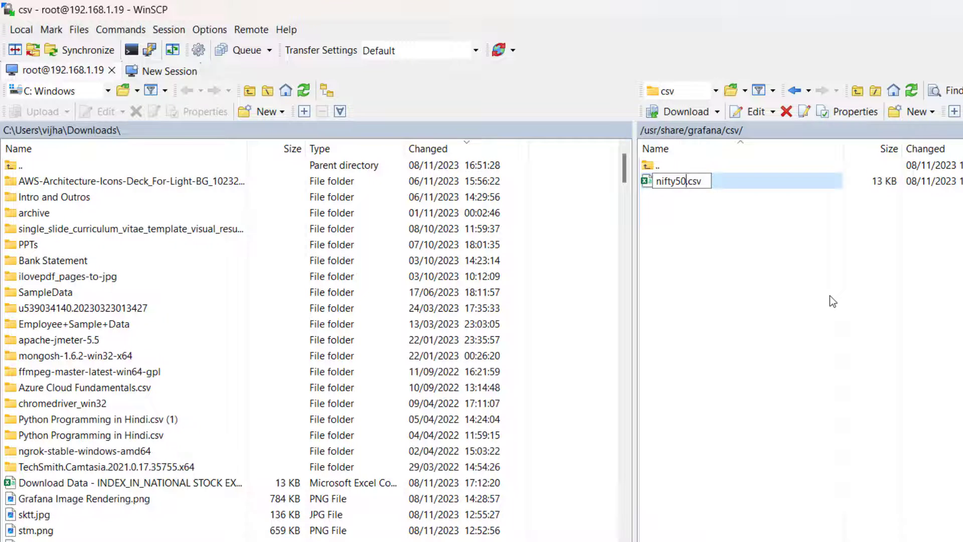
key("Return")
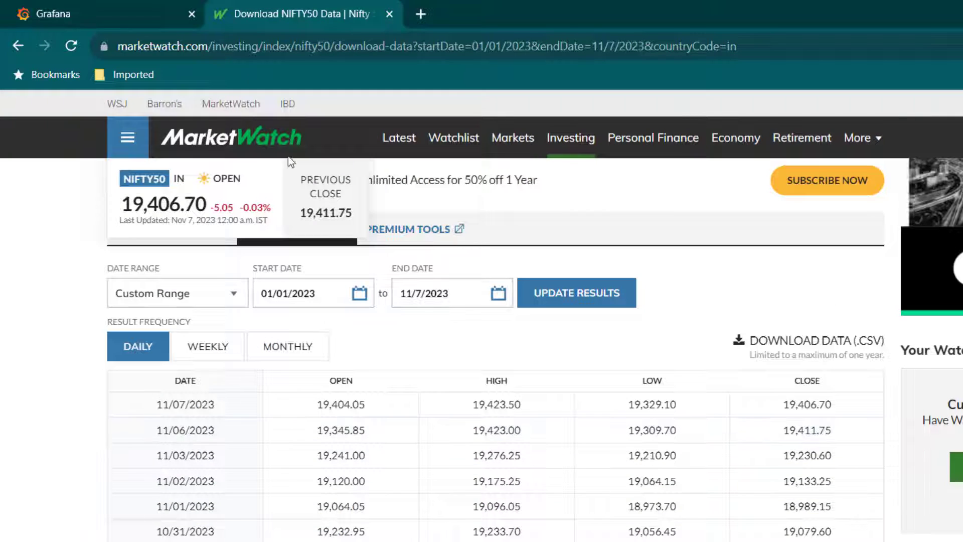
Go to Grafana's Connections > Data sources page and start adding a new data source
left_click(160, 13)
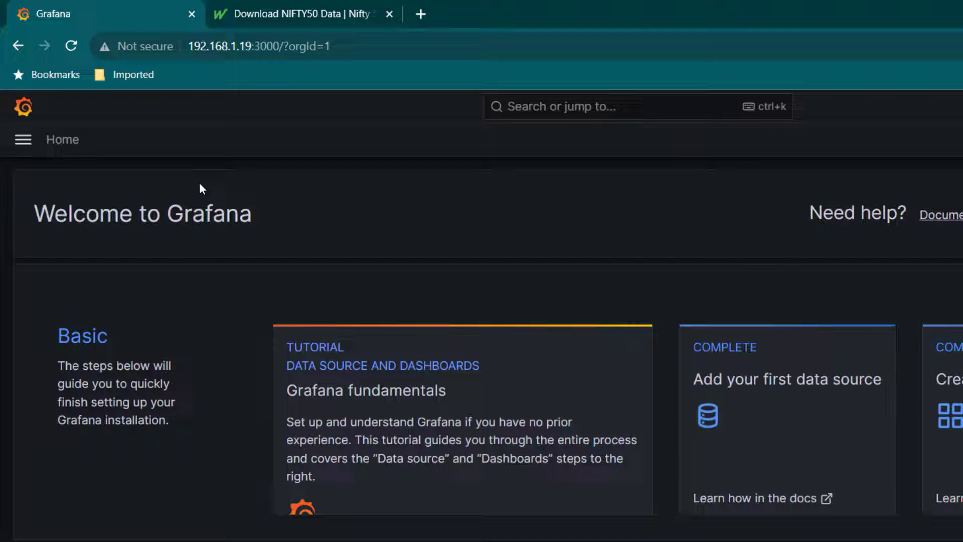
left_click(23, 140)
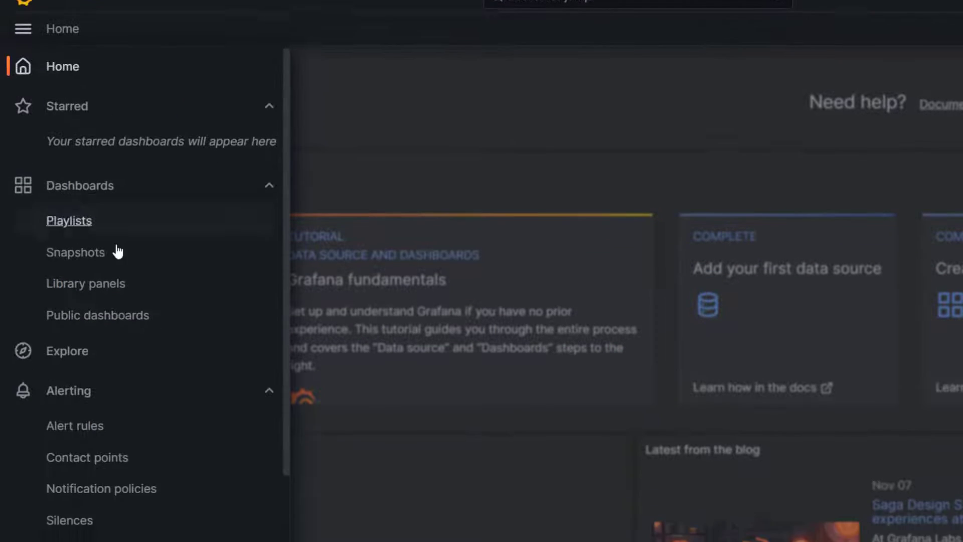
scroll(128, 254, "down", 2)
left_click(133, 491)
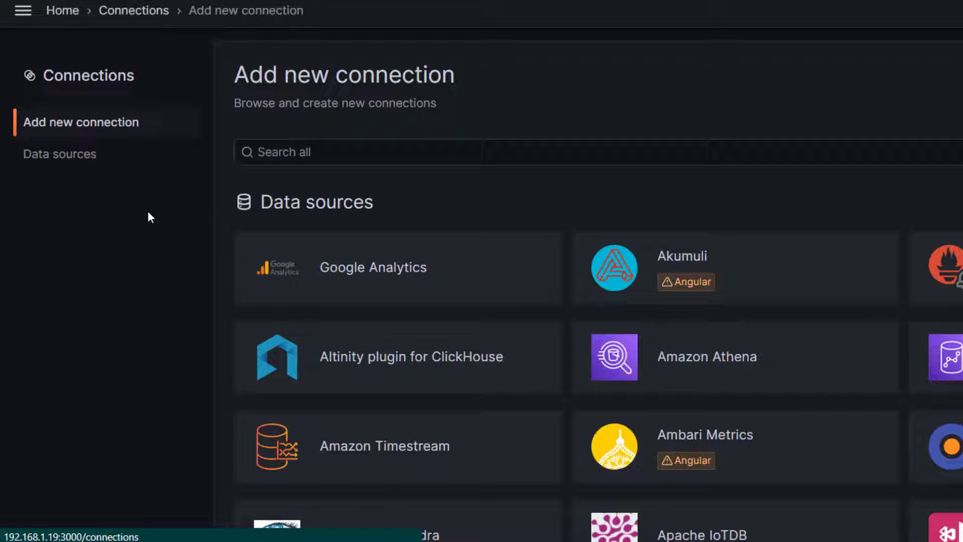
left_click(85, 162)
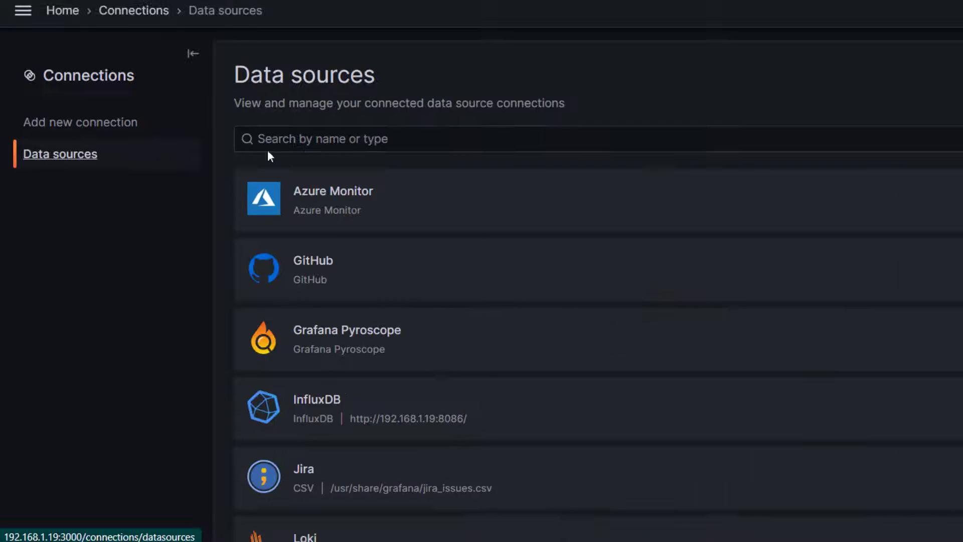
left_click(956, 77)
Create CSV source nifty50_data reading local file /usr/share/grafana/csv/nifty50.csv, then save and test it
type("csv")
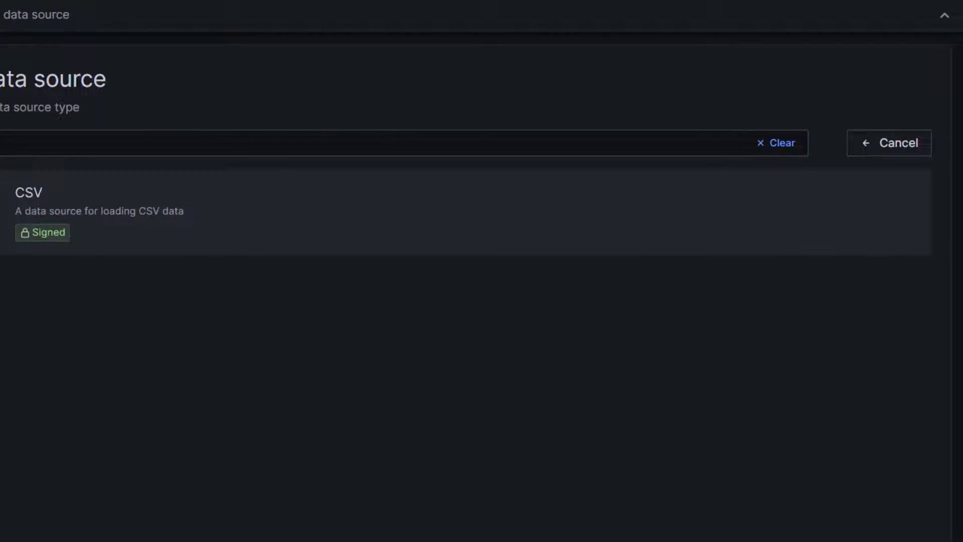
left_click(100, 211)
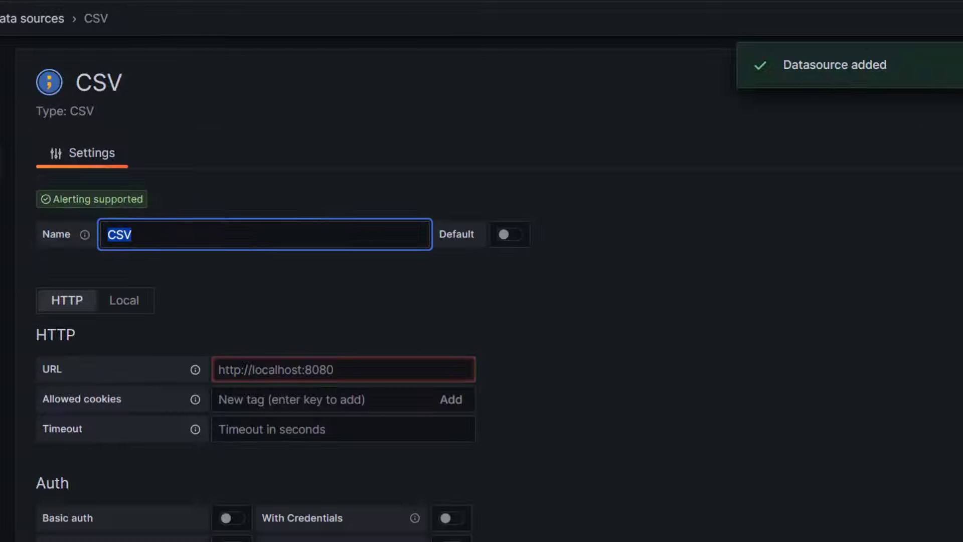
type("nift")
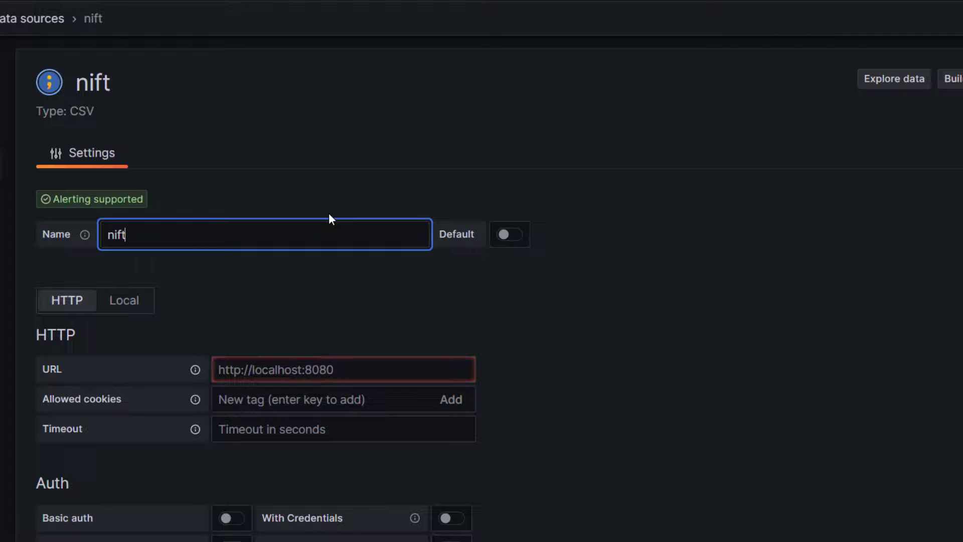
type("y50_data")
scroll(155, 224, "down", 2)
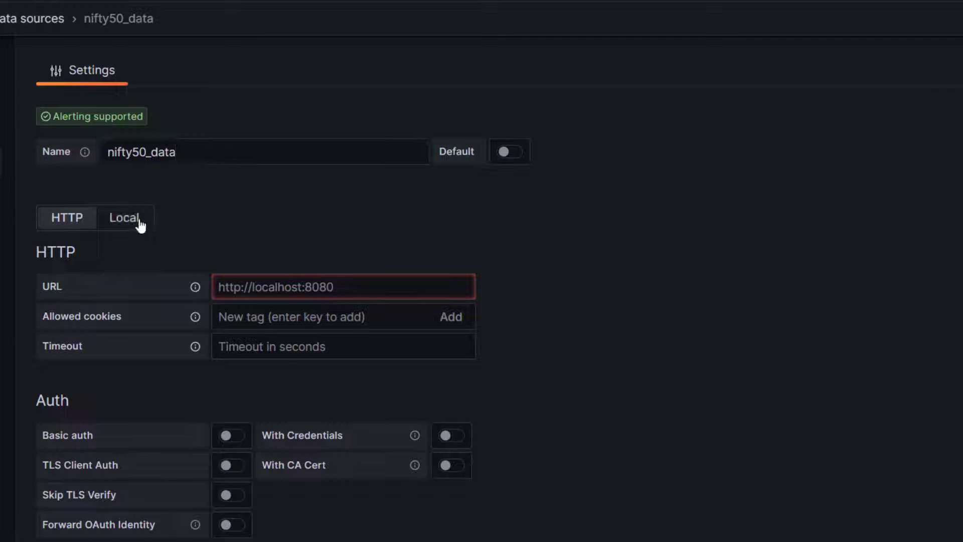
left_click(139, 222)
left_click(181, 382)
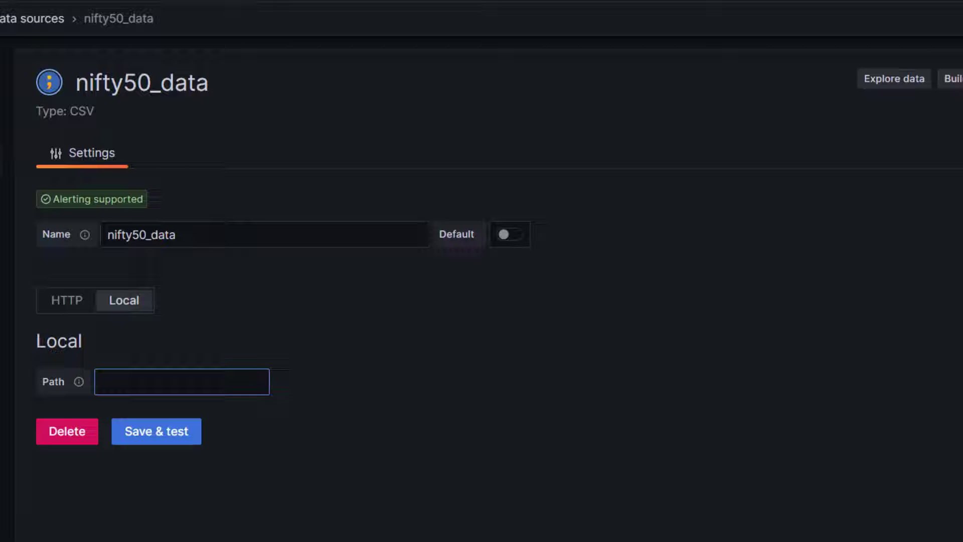
type("/usr/")
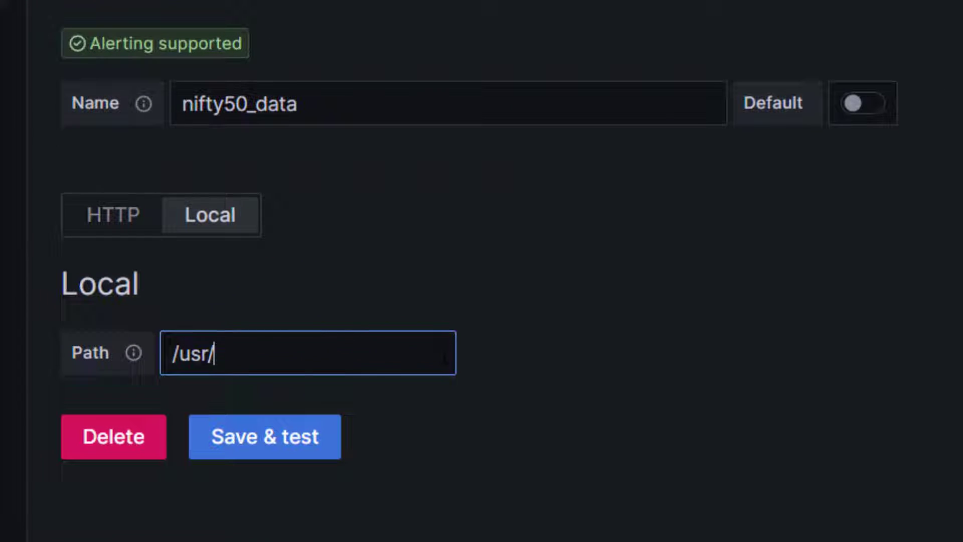
type("share/gra")
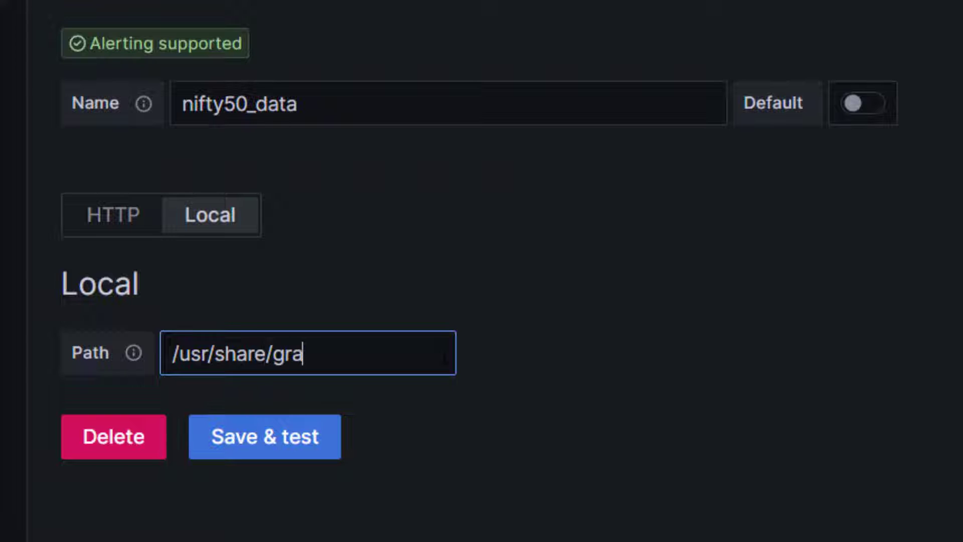
type("fana/csv/")
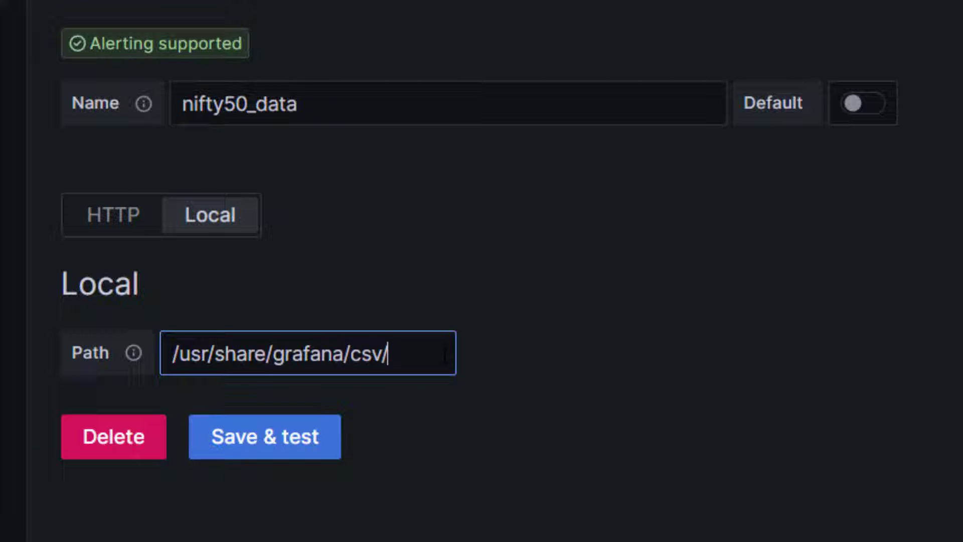
type("nifty50.csv")
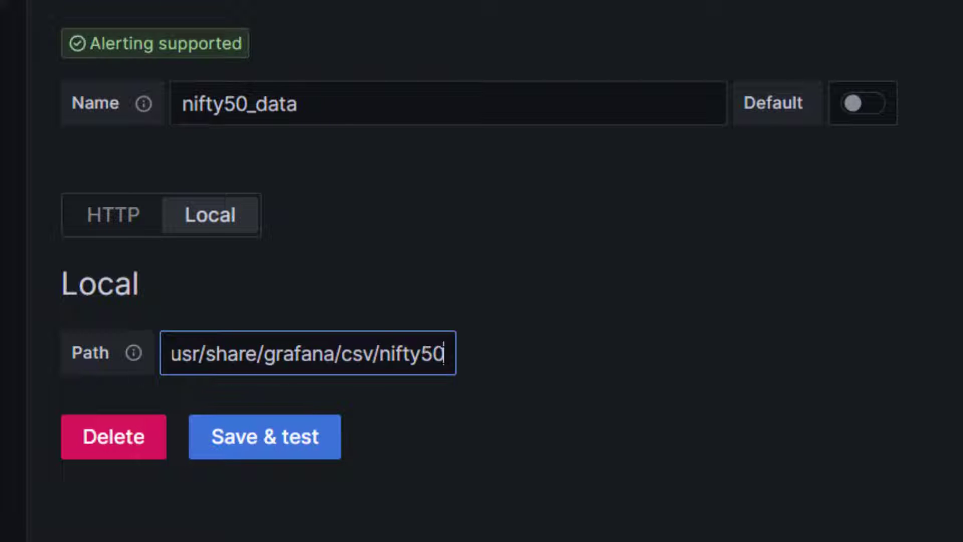
left_click(315, 452)
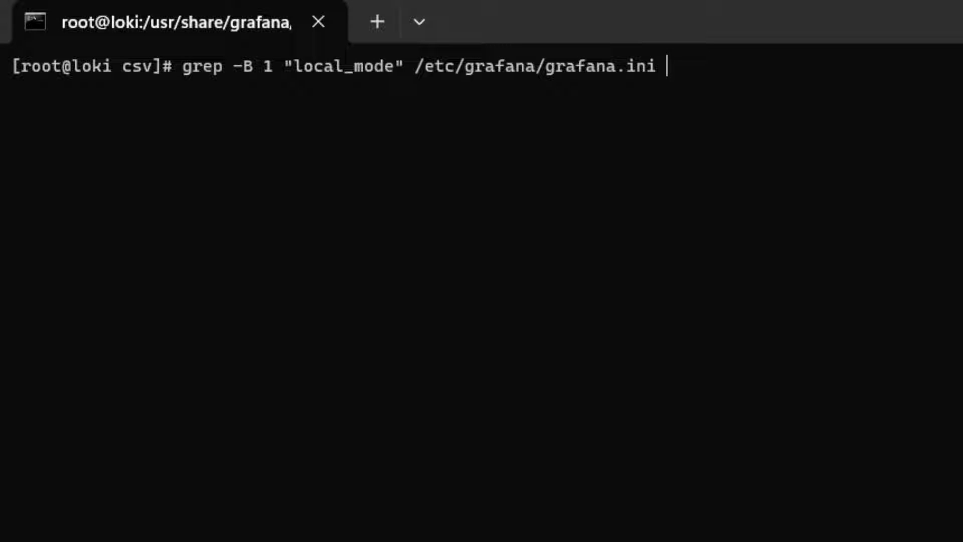
Rerun the local_mode grep on /etc/grafana/grafana.ini and copy the allow_local_mode = true lines
key("Return")
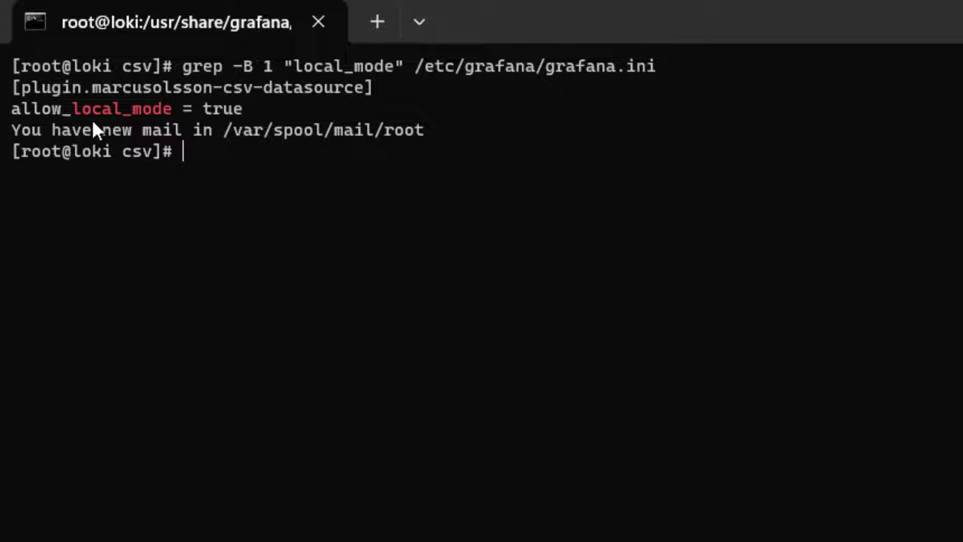
left_click_drag(18, 85, 247, 108)
right_click(248, 110)
left_click_drag(19, 86, 378, 90)
right_click(378, 90)
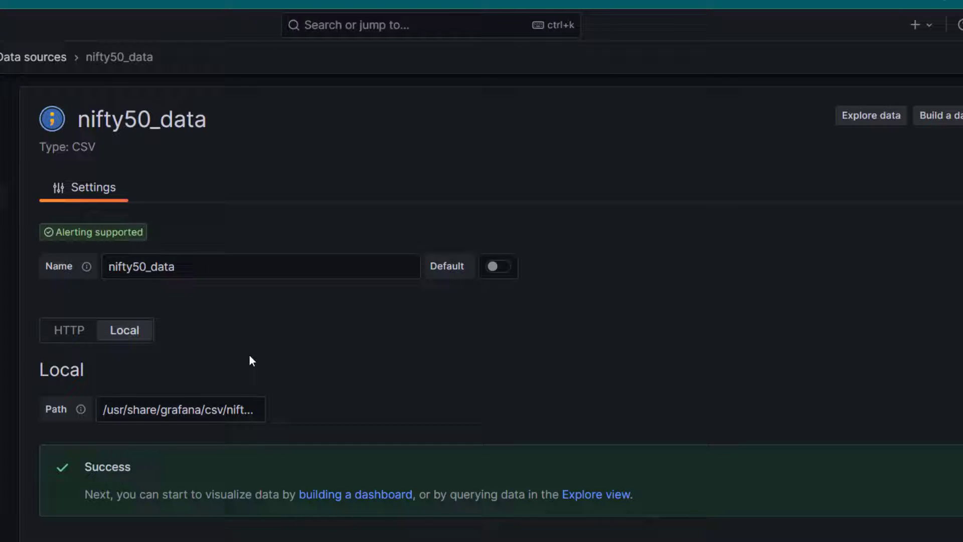
Explore nifty50_data to view the Date, Open, High, Low, Close table starting 11/07/2023
scroll(128, 450, "down", 1)
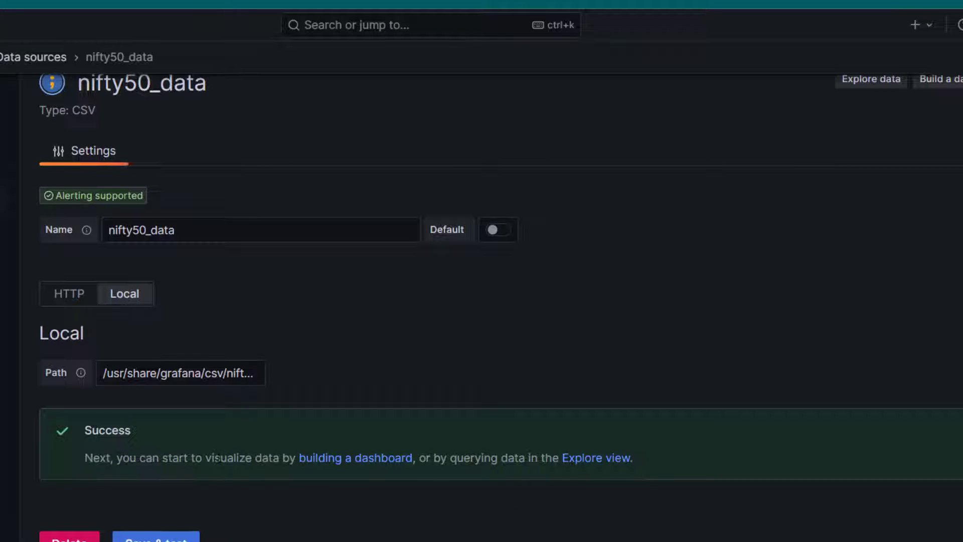
scroll(146, 347, "up", 1)
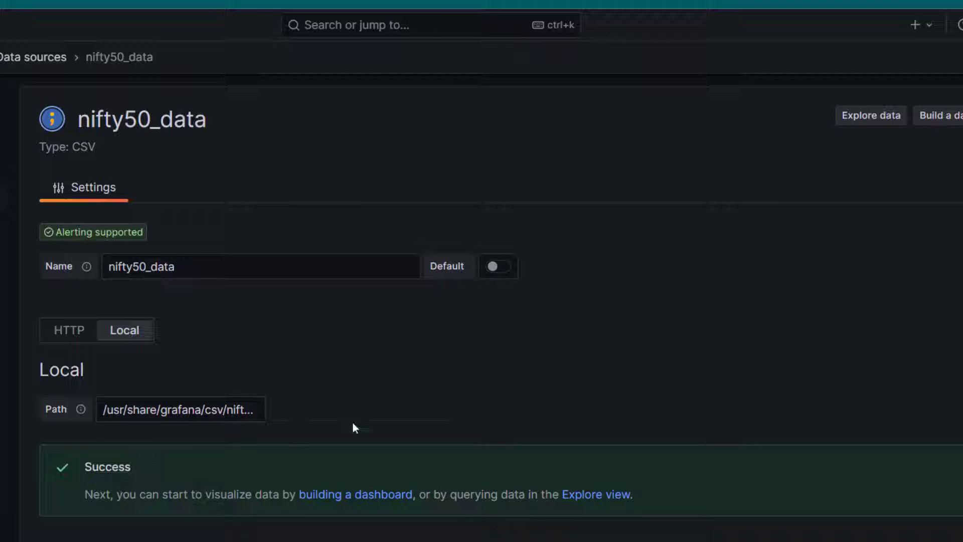
left_click(872, 116)
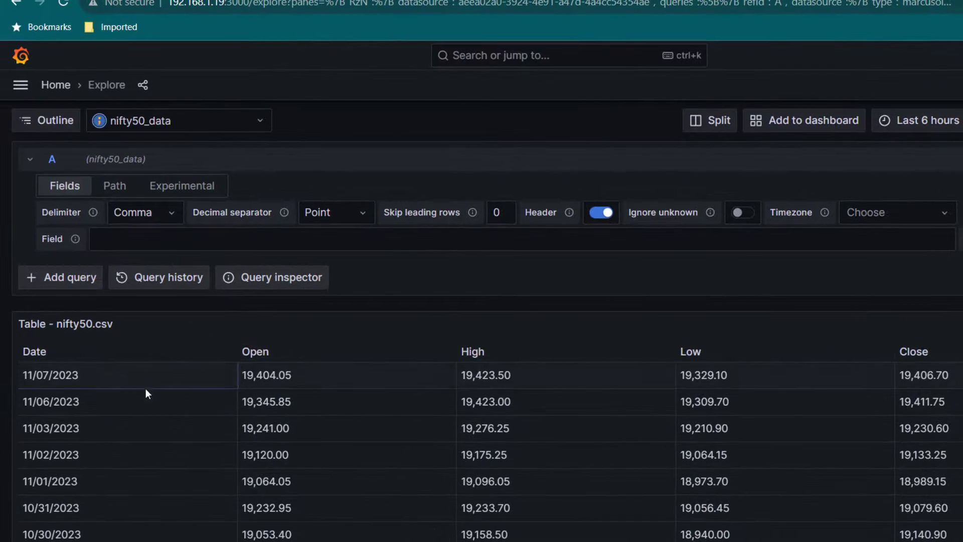
scroll(143, 389, "down", 3)
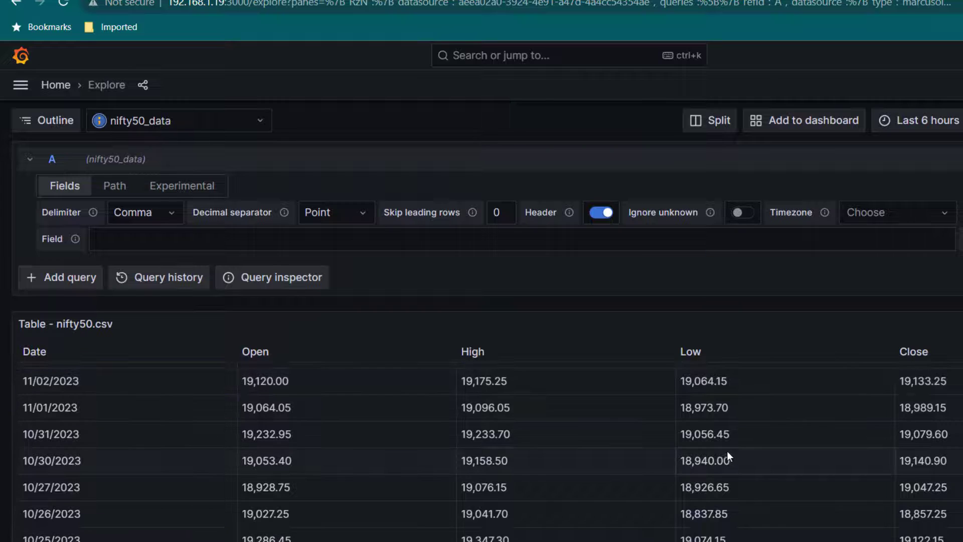
scroll(671, 455, "up", 3)
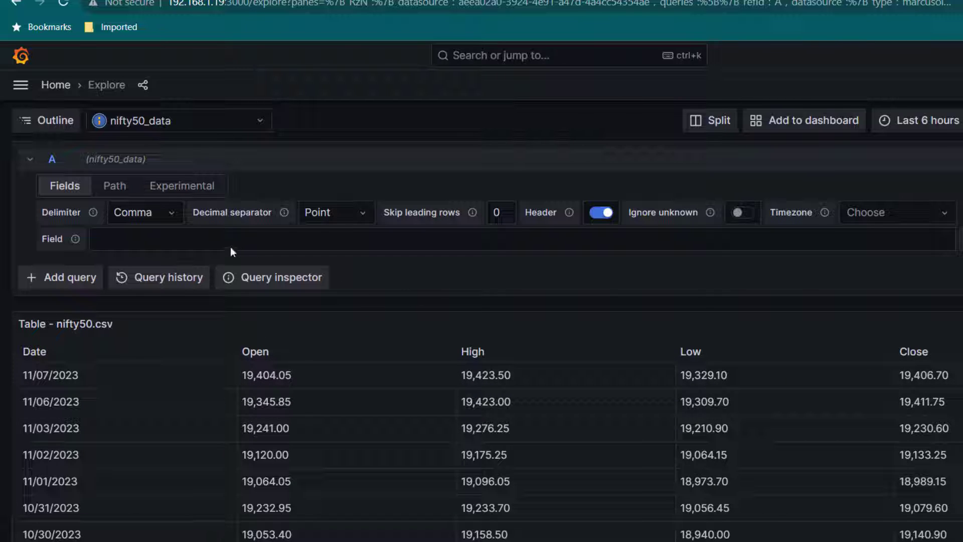
Add query fields Date as Time and Open as Number
left_click(137, 239)
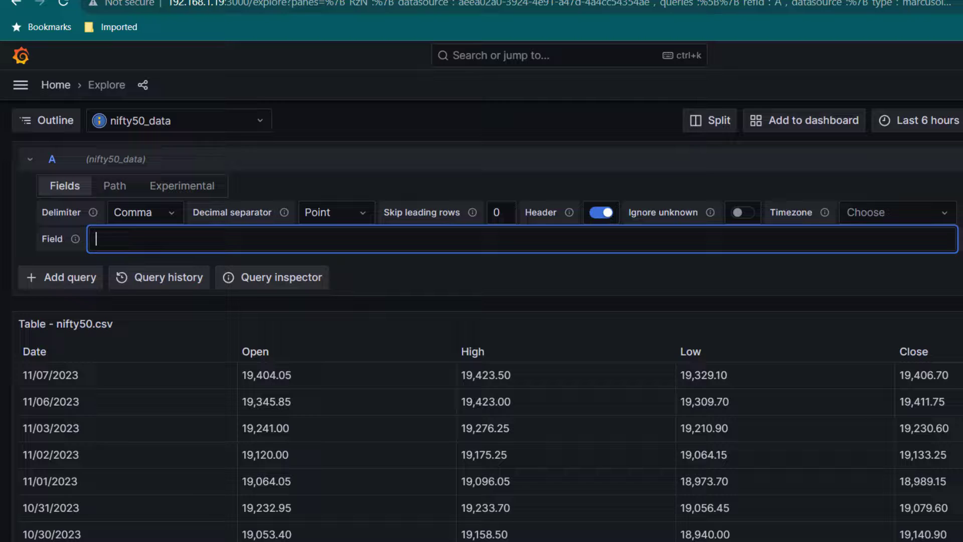
type("Date")
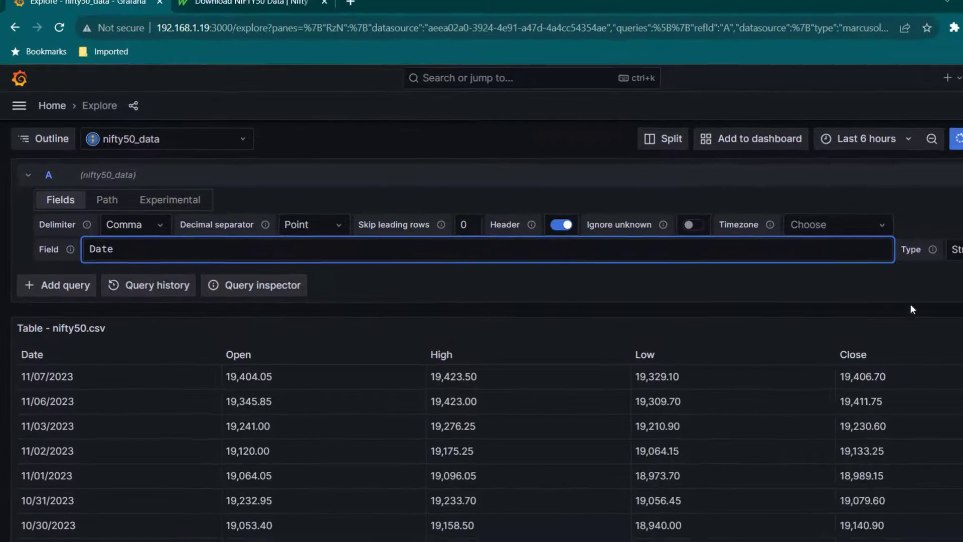
left_click(941, 253)
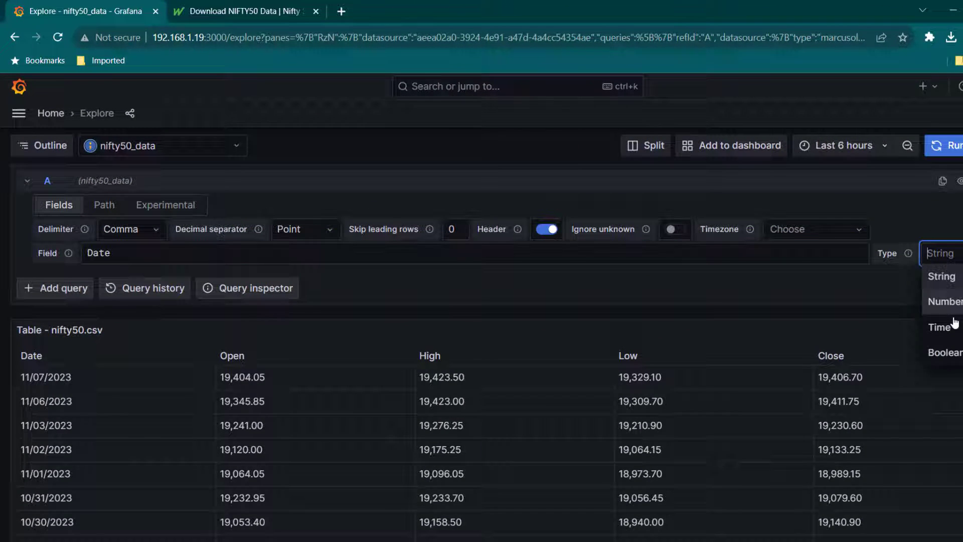
left_click(941, 327)
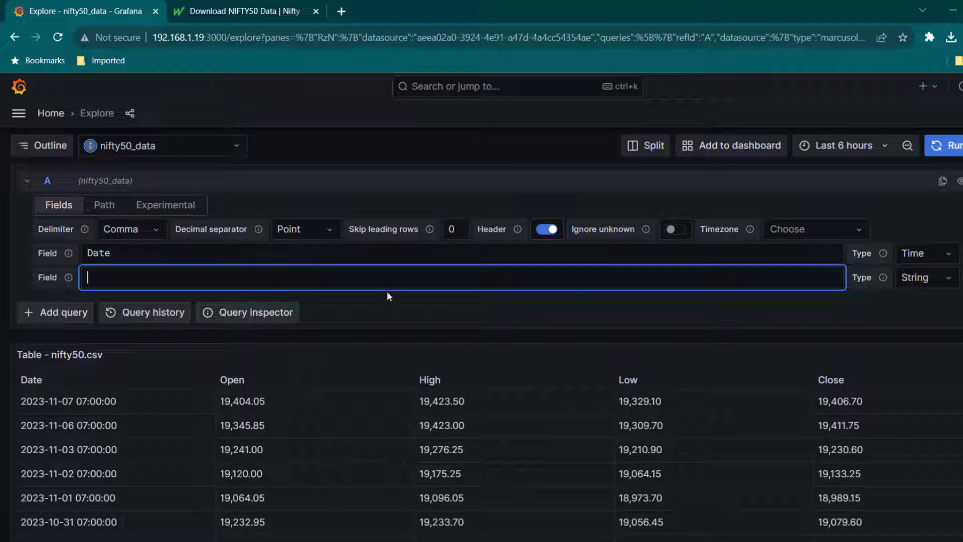
type("Open")
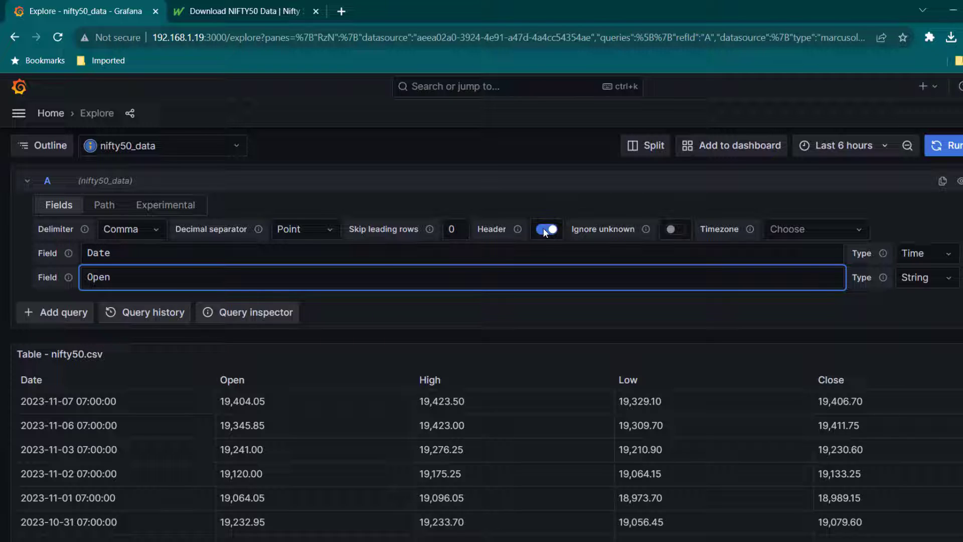
left_click(925, 286)
left_click(923, 328)
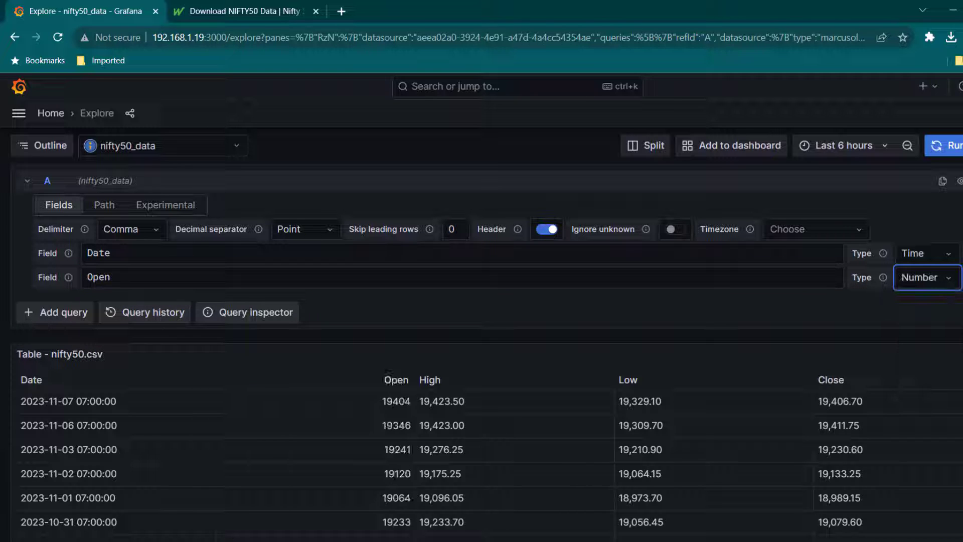
Add High, Low and Close fields, typing High and Low as Number
left_click(333, 301)
type("H")
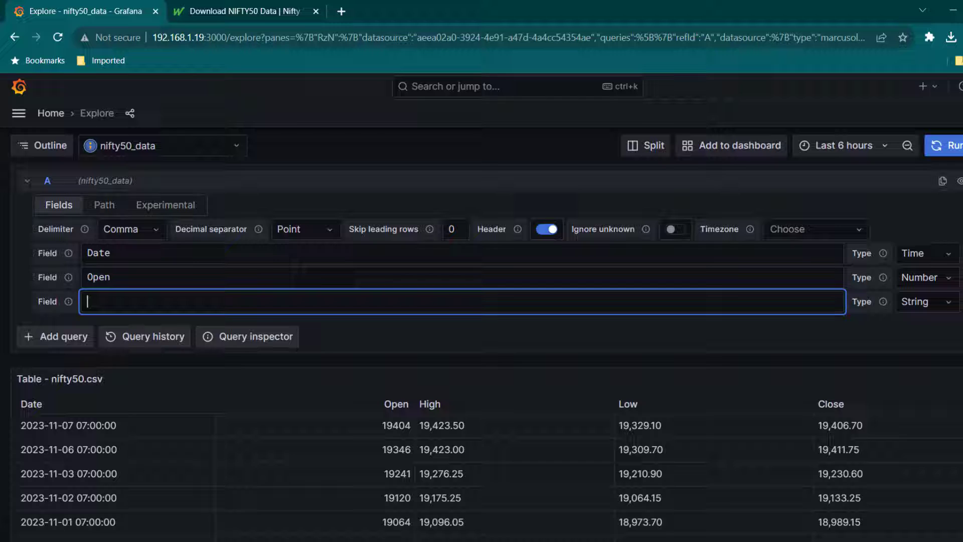
type("igh")
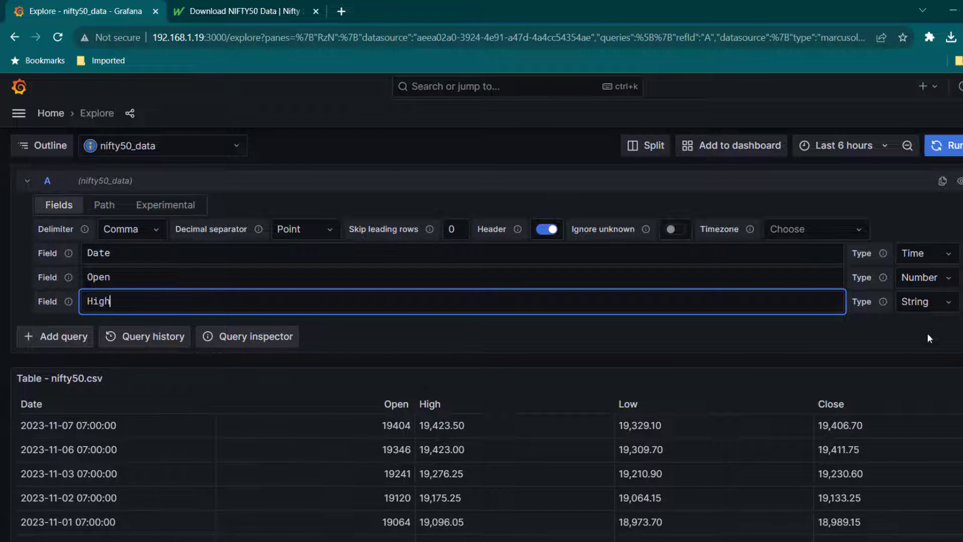
left_click(923, 301)
left_click(922, 348)
left_click(333, 326)
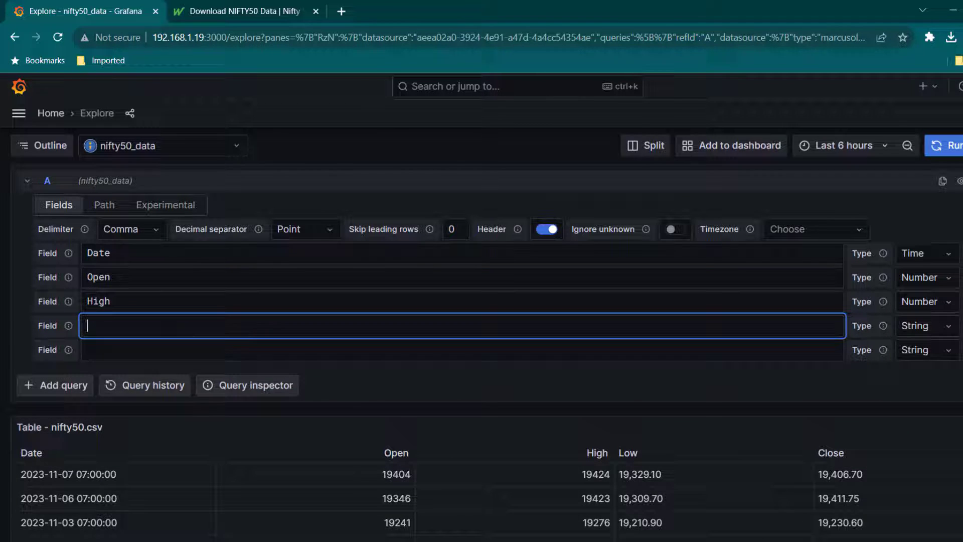
type("Low")
left_click(333, 350)
type("Close")
left_click(924, 326)
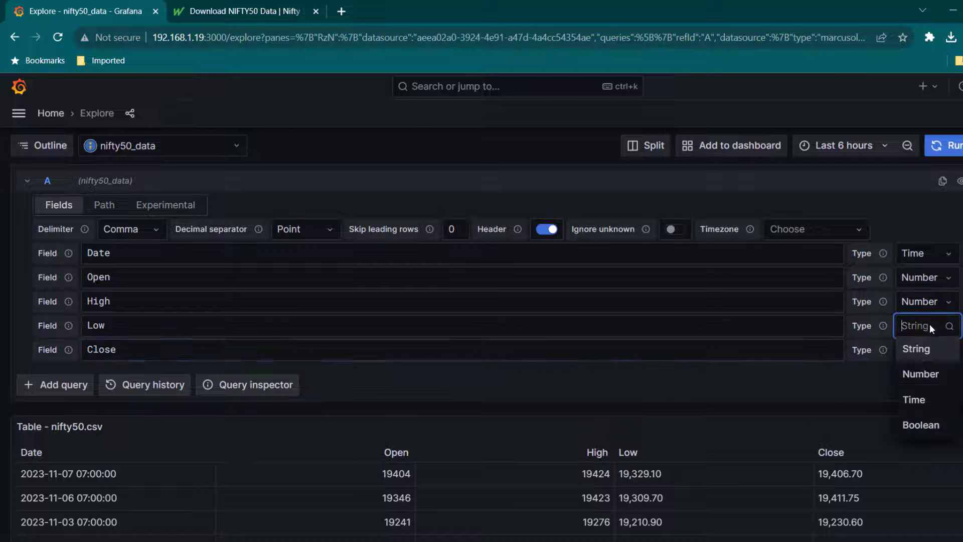
left_click(926, 372)
scroll(624, 453, "down", 4)
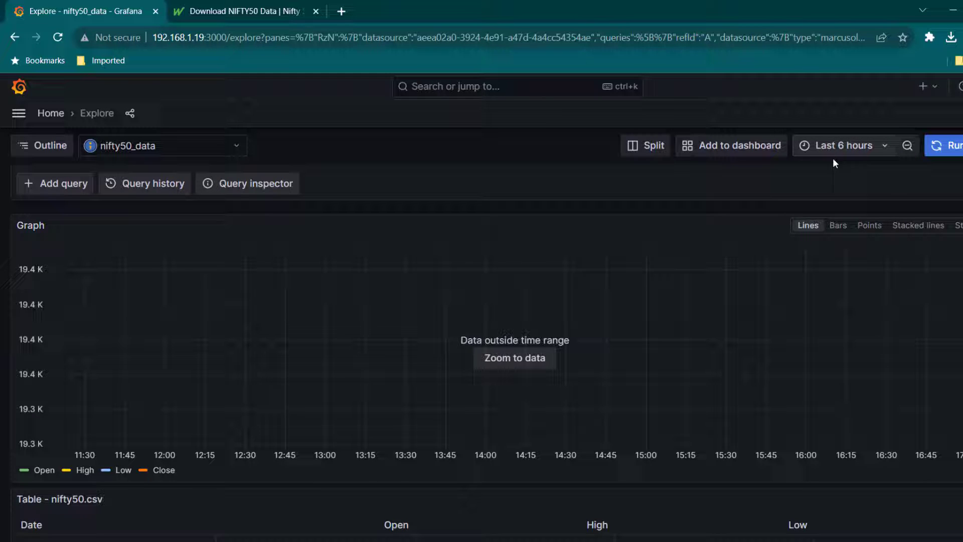
Set the Explore time range to Last 6 months to plot the price lines
left_click(878, 150)
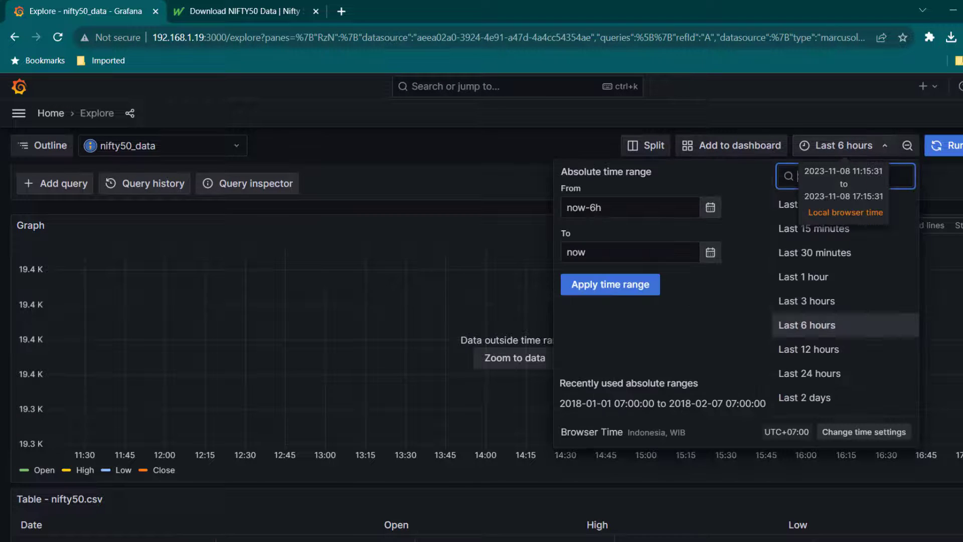
scroll(844, 372, "down", 4)
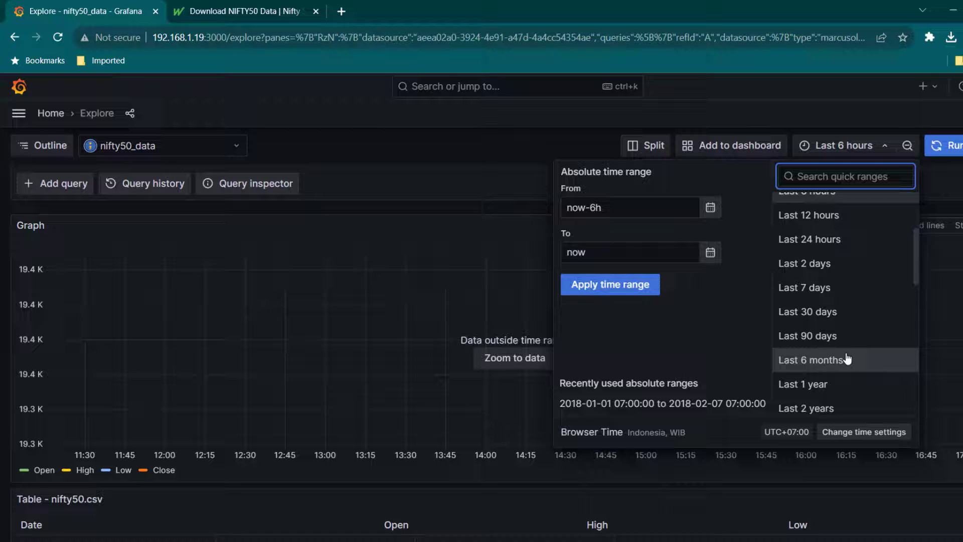
left_click(836, 296)
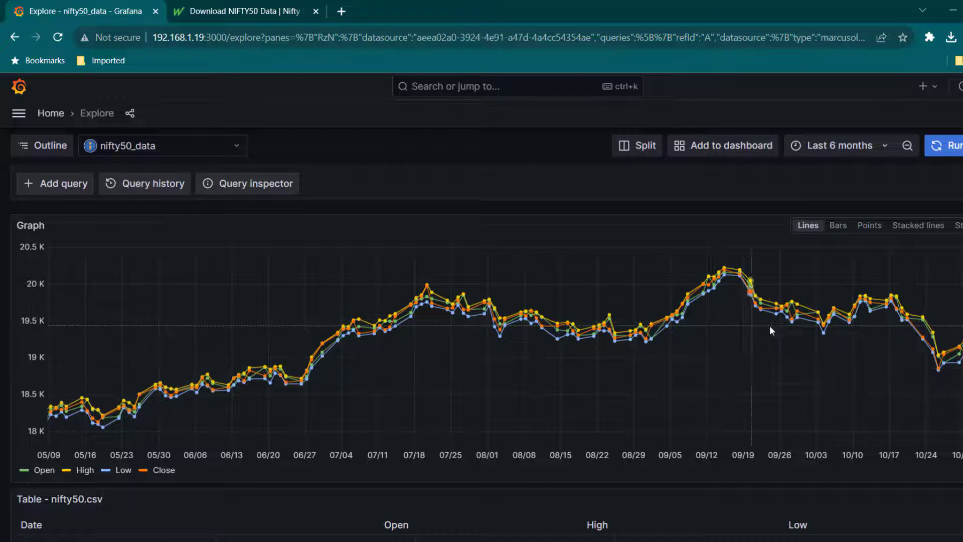
scroll(649, 415, "down", 4)
scroll(748, 390, "up", 5)
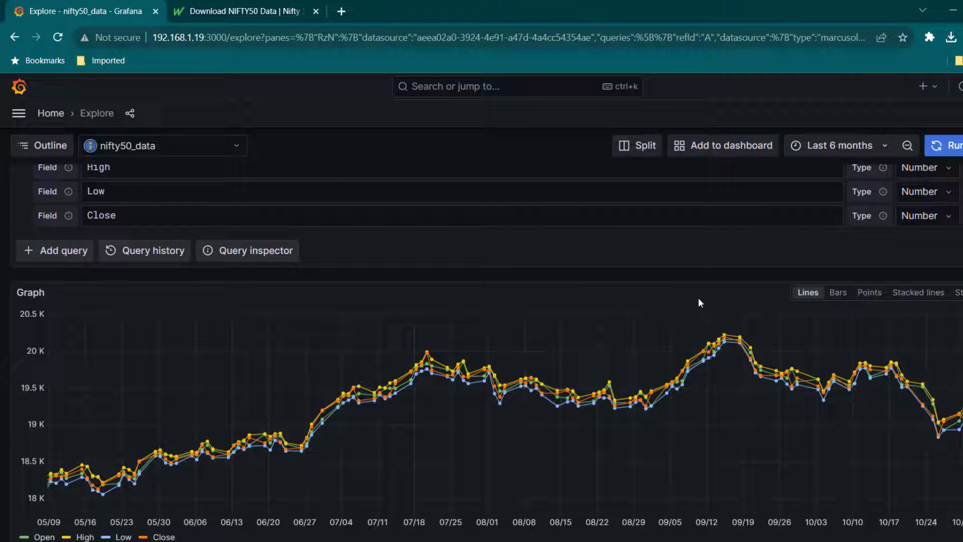
Add the price graph to a new dashboard, set it to Last 1 year, and save
left_click(726, 150)
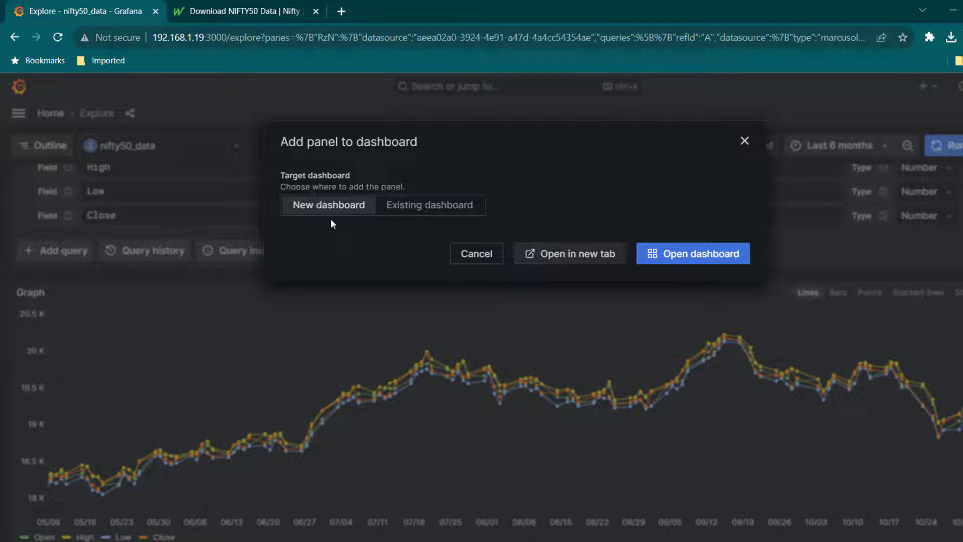
left_click(723, 254)
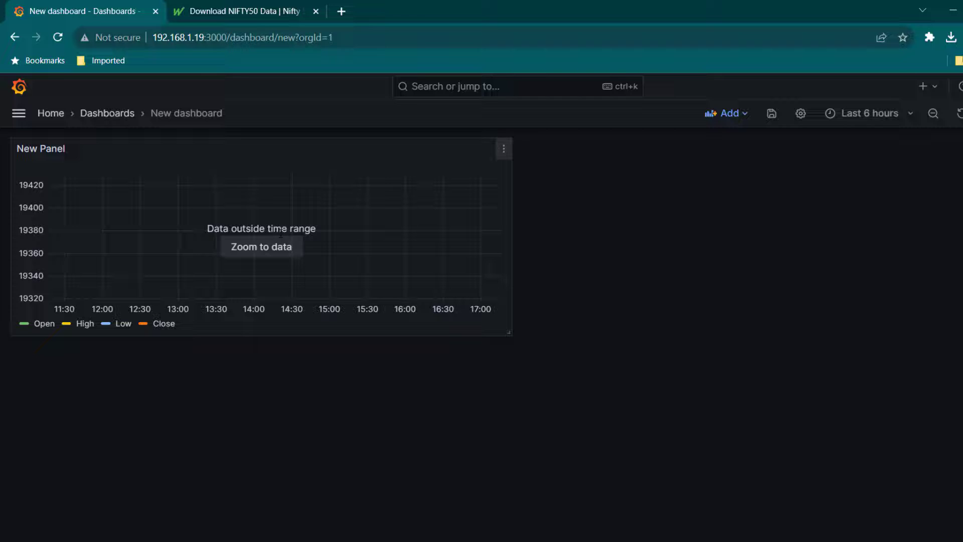
left_click(875, 114)
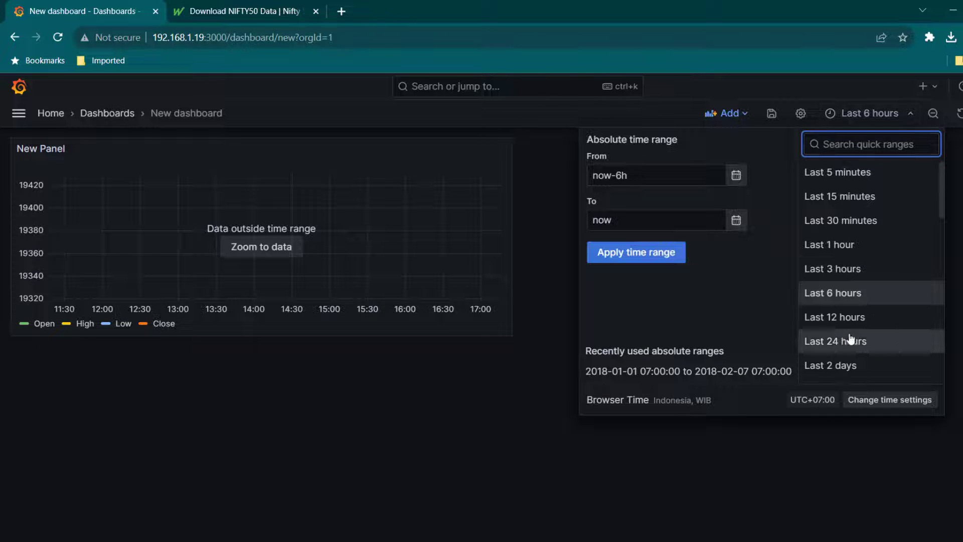
scroll(850, 340, "down", 4)
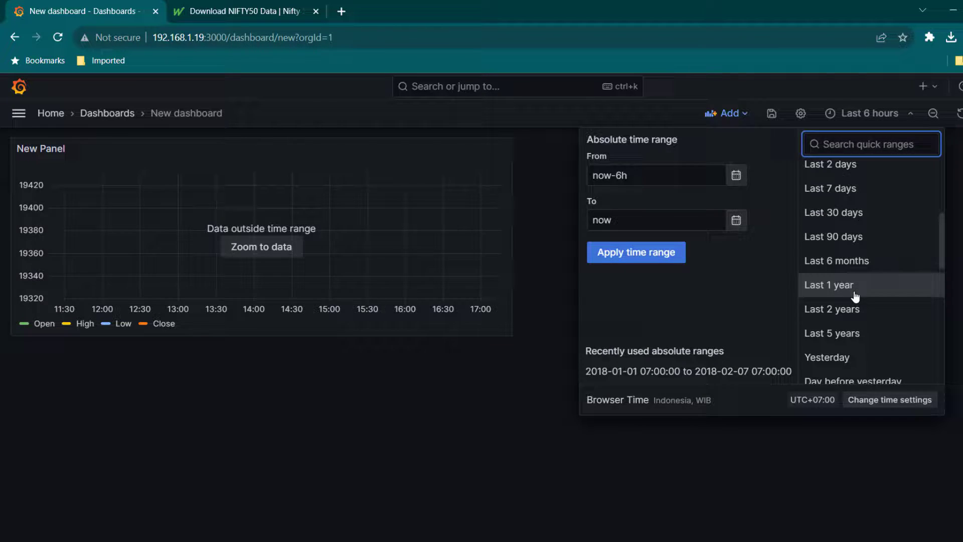
left_click(854, 286)
key("ctrl+s")
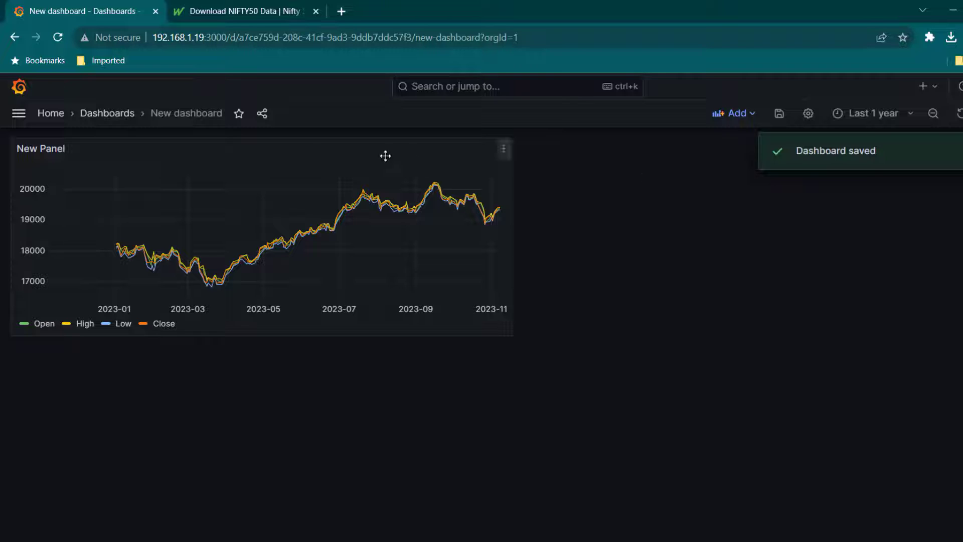
Switch the price panel's visualization to Candlestick
left_click(503, 149)
left_click(445, 199)
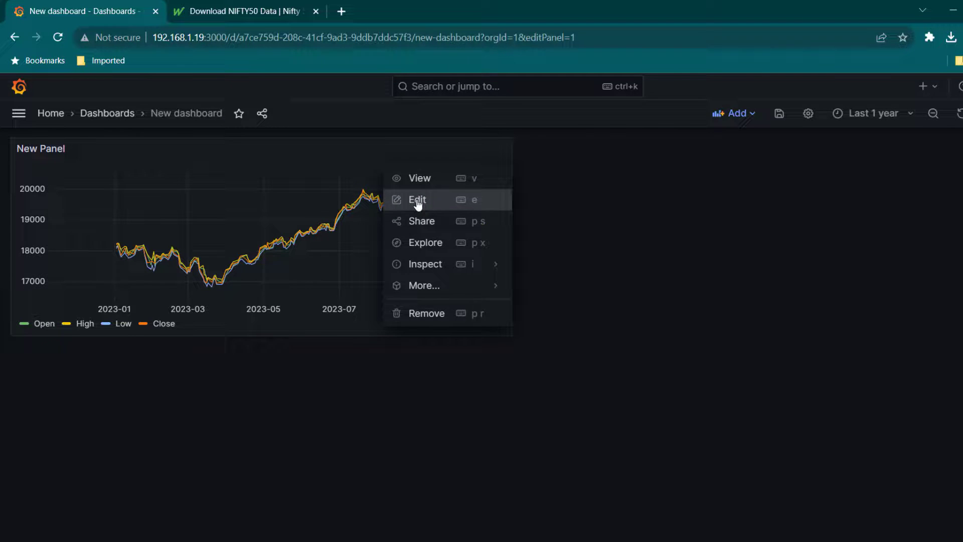
left_click(828, 150)
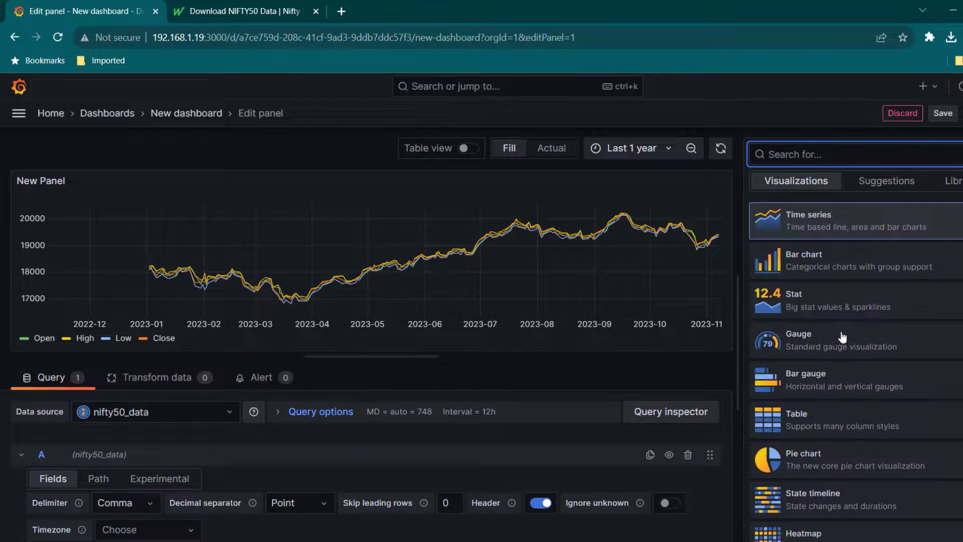
scroll(855, 383, "down", 10)
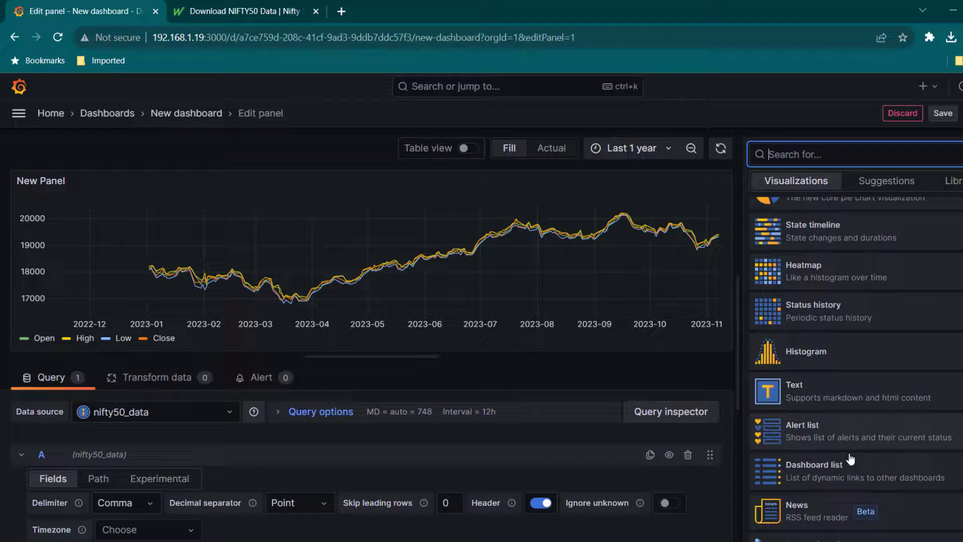
left_click(850, 457)
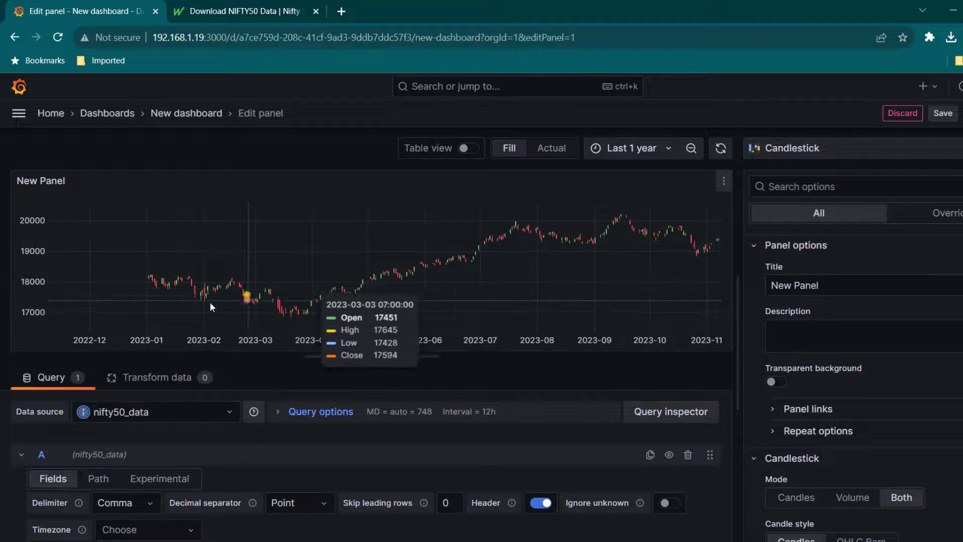
Set the panel time range to Last 30 days, then to Last 90 days
left_click(632, 148)
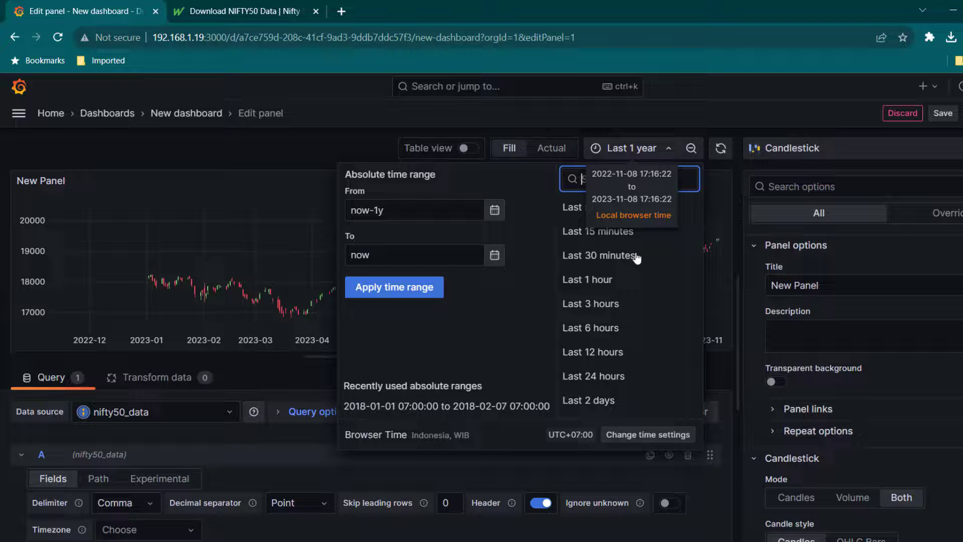
scroll(632, 346, "down", 3)
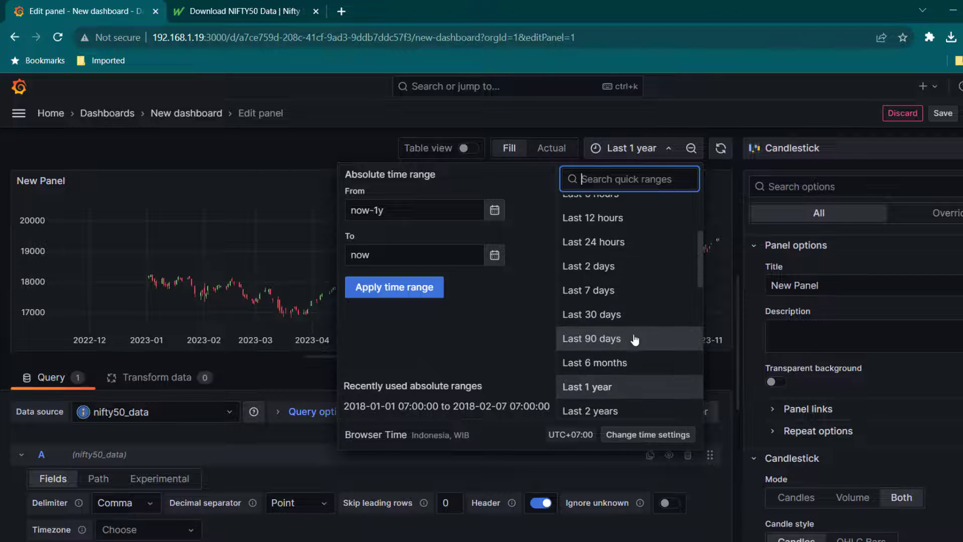
left_click(631, 315)
left_click(633, 148)
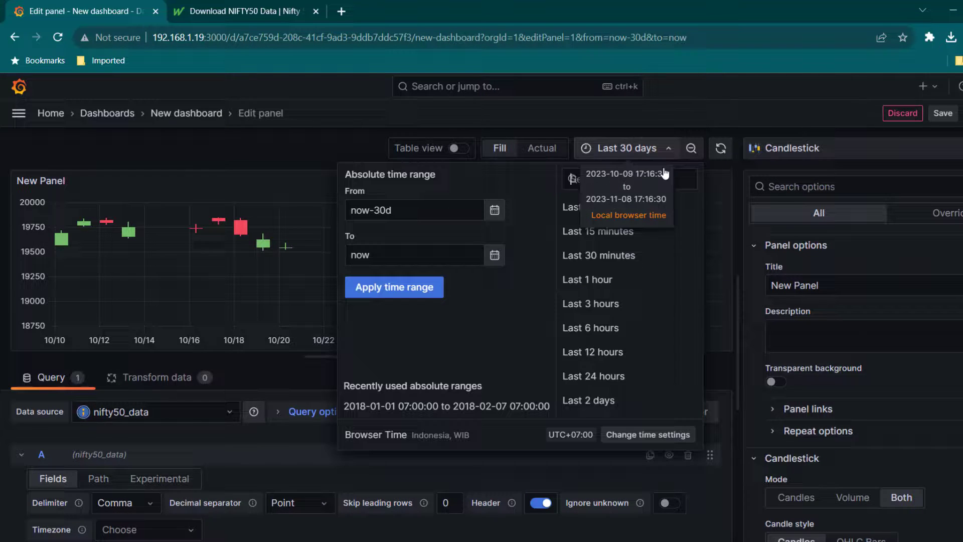
scroll(649, 346, "down", 3)
left_click(625, 342)
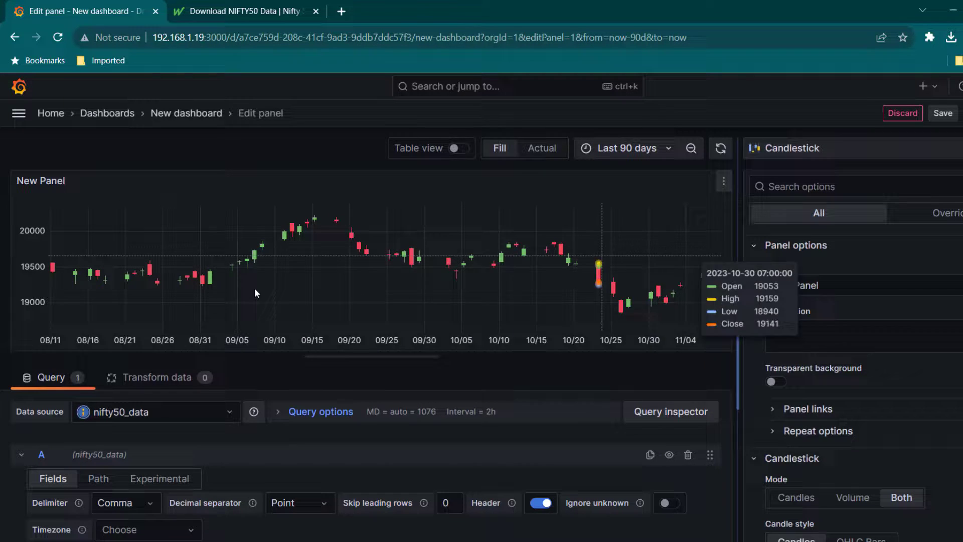
scroll(266, 437, "down", 3)
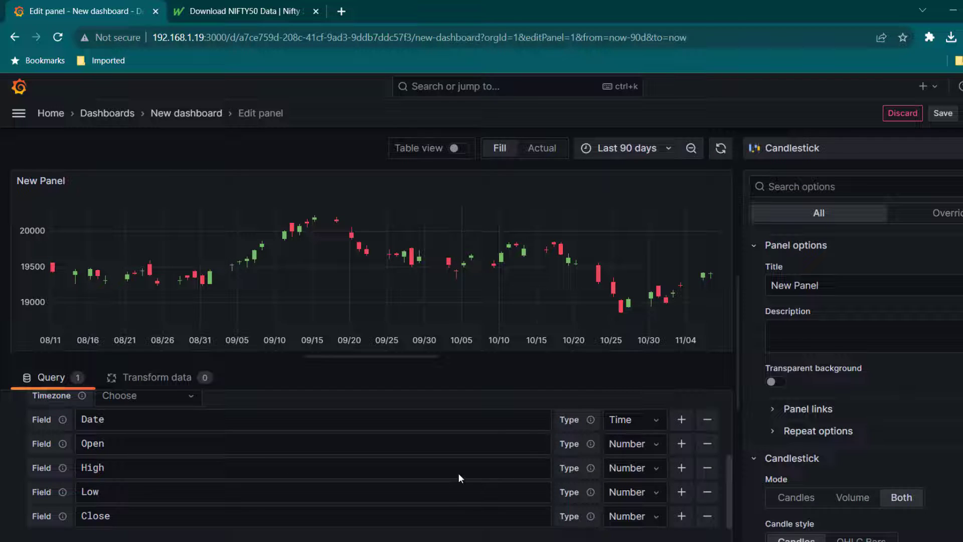
Add a Convert field type transformation, found by searching 'conve', leaving its field unset
double_click(104, 425)
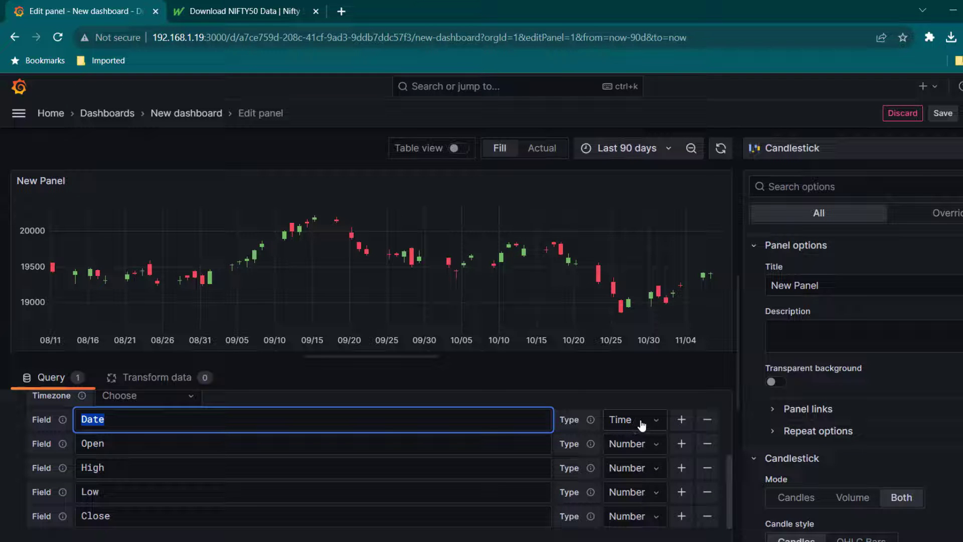
left_click(104, 420)
scroll(129, 435, "up", 3)
left_click(160, 378)
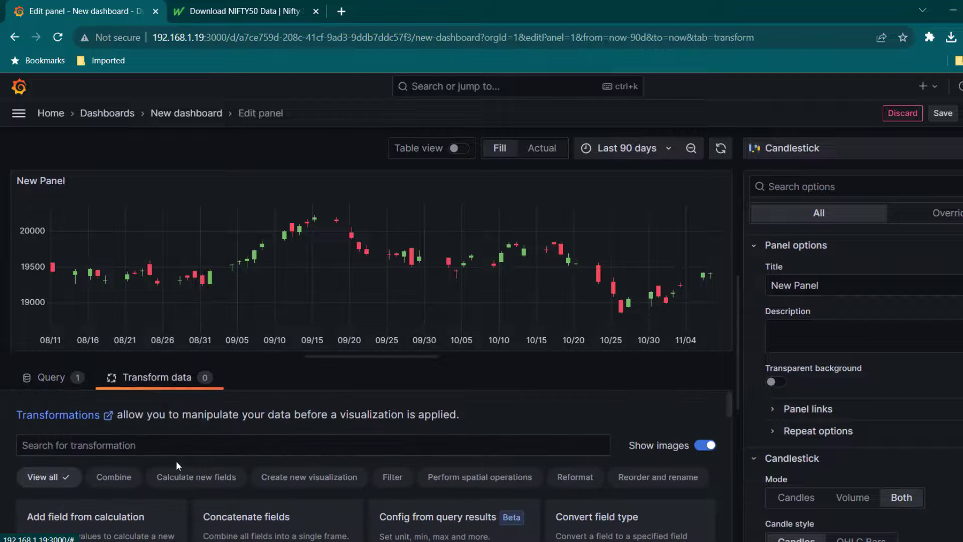
left_click(191, 445)
type("conver")
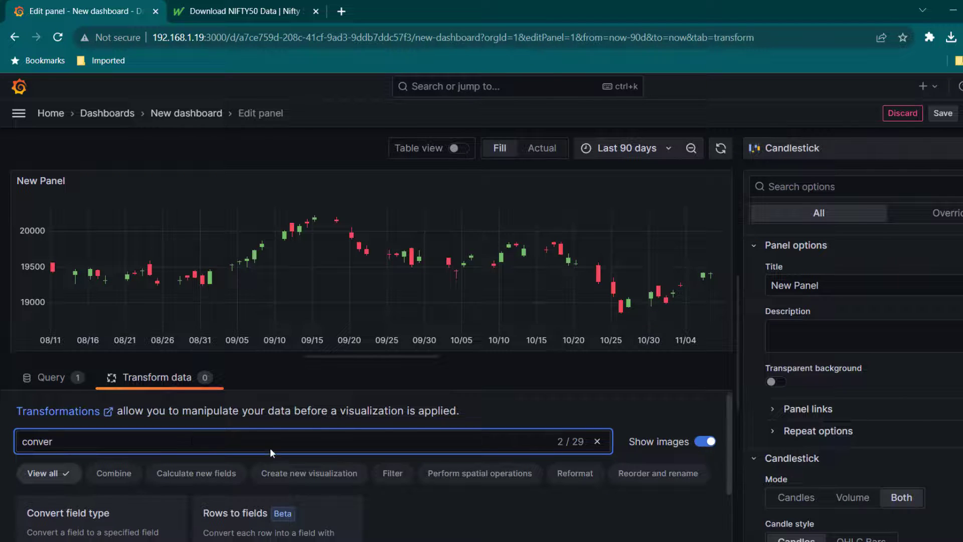
scroll(270, 447, "down", 2)
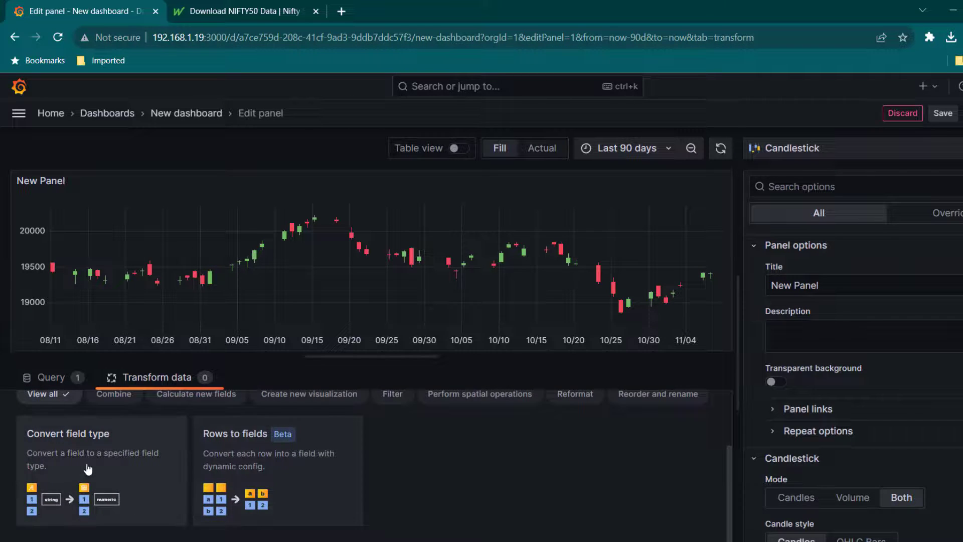
left_click(90, 475)
left_click(181, 471)
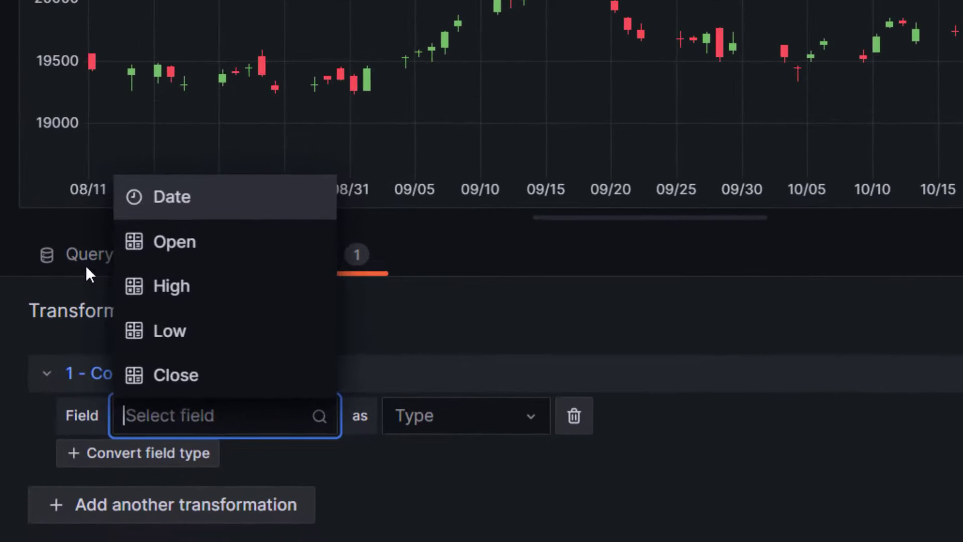
left_click(53, 383)
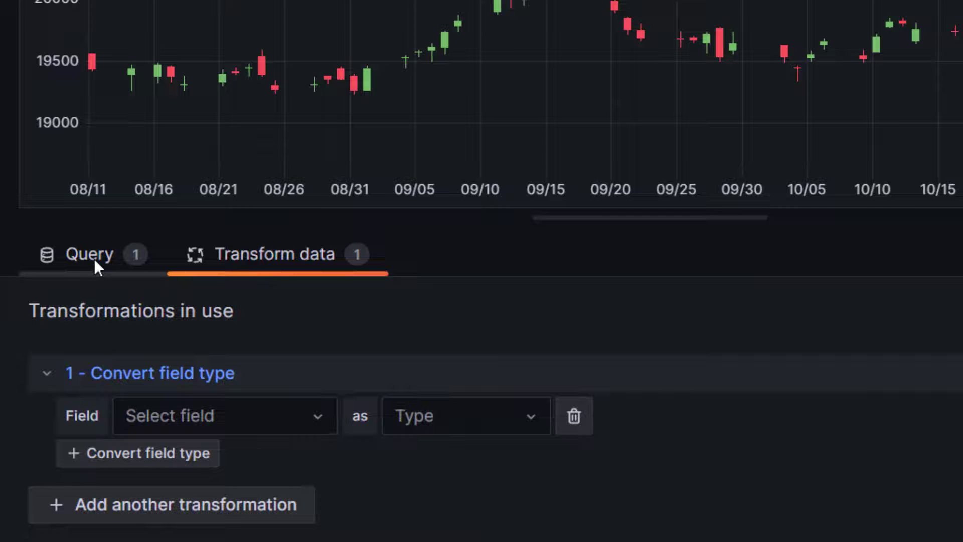
Remove the Date entry from the query's field list
left_click(79, 260)
scroll(613, 460, "down", 5)
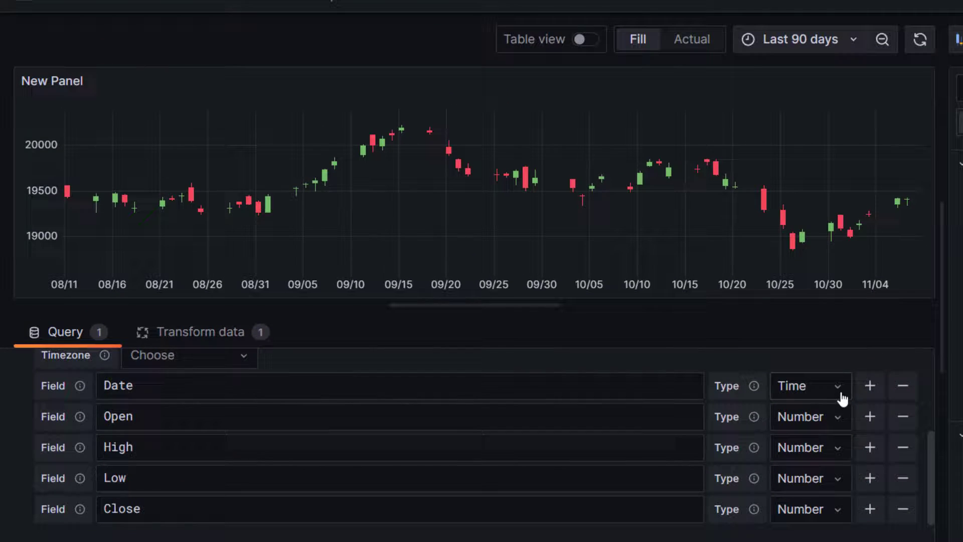
left_click(903, 386)
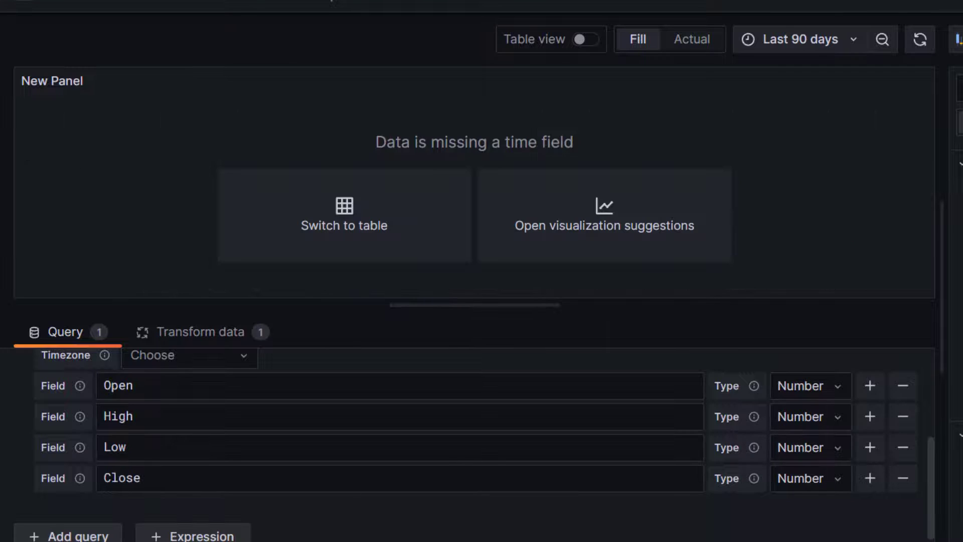
In Convert field type, pick Date as the field, Time as target type, input format MM/DD/YYYY
left_click(222, 347)
left_click(227, 457)
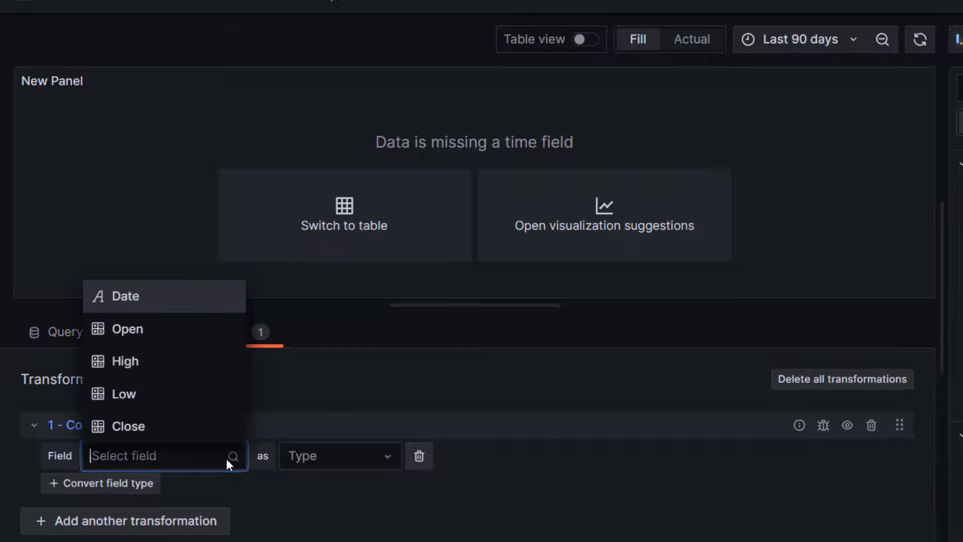
left_click(175, 308)
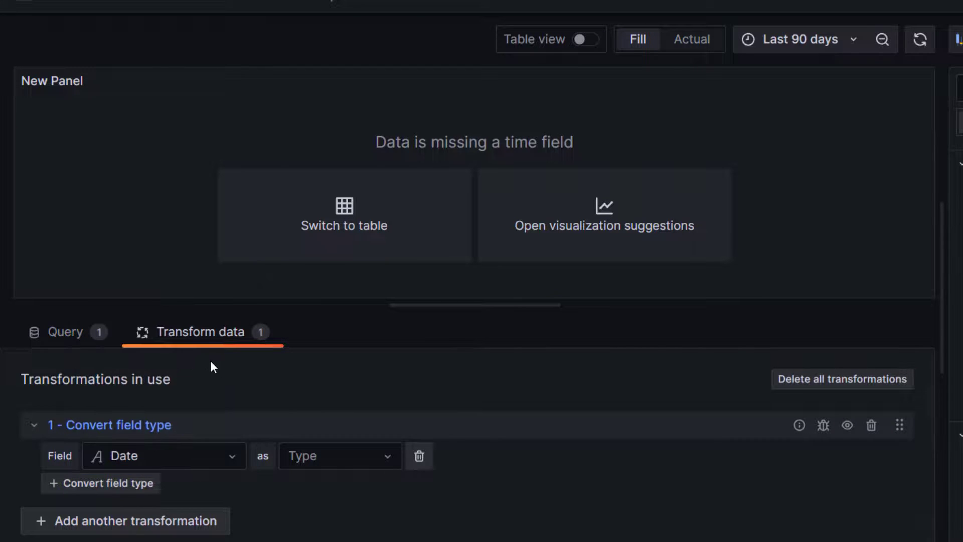
left_click(162, 464)
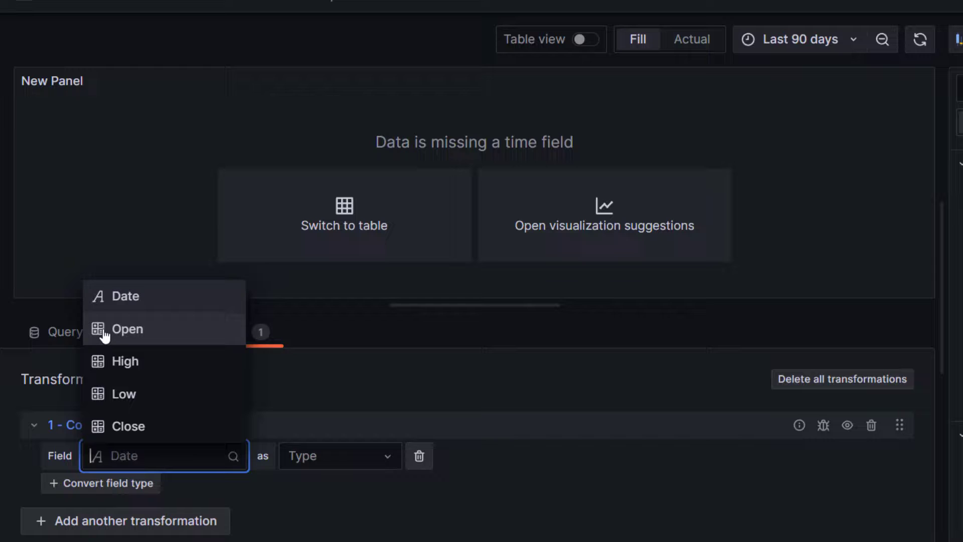
left_click(105, 301)
left_click(369, 463)
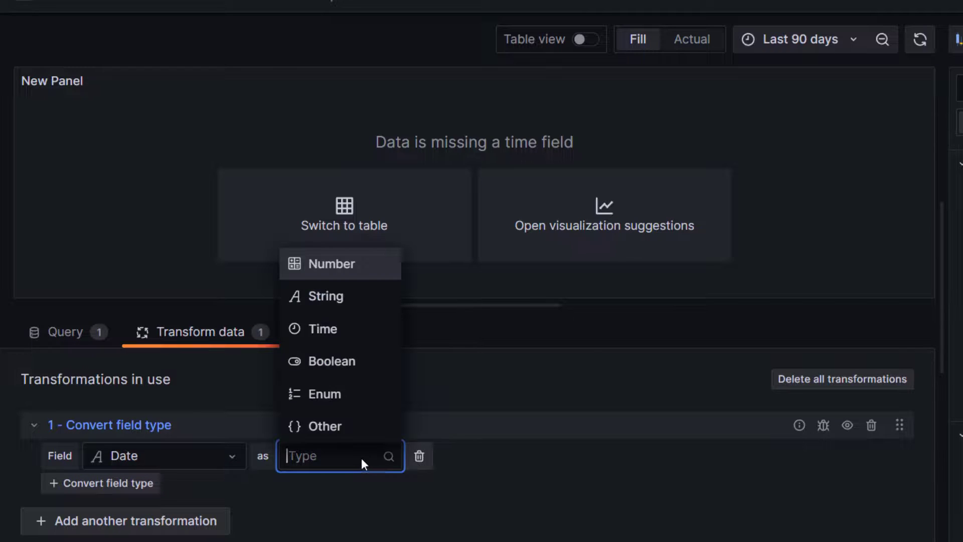
left_click(336, 333)
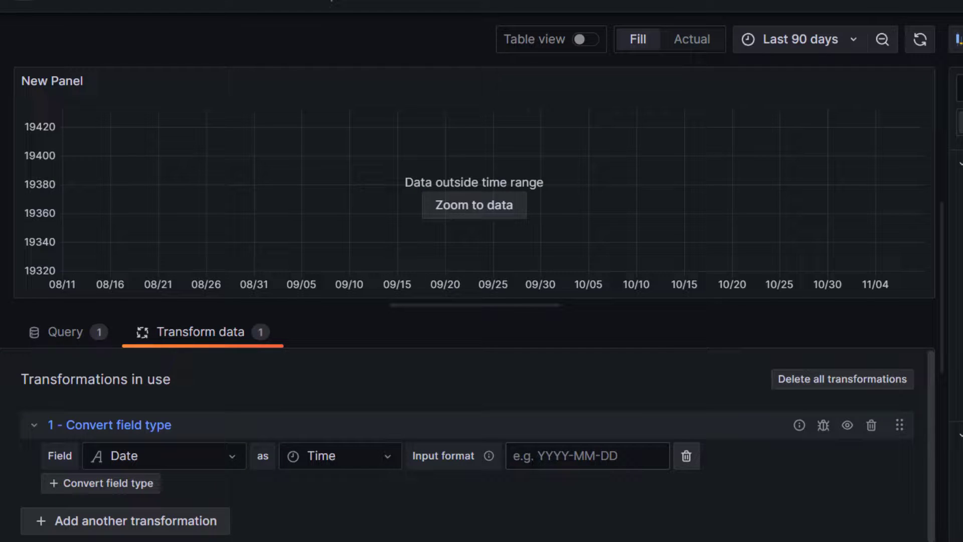
left_click(541, 456)
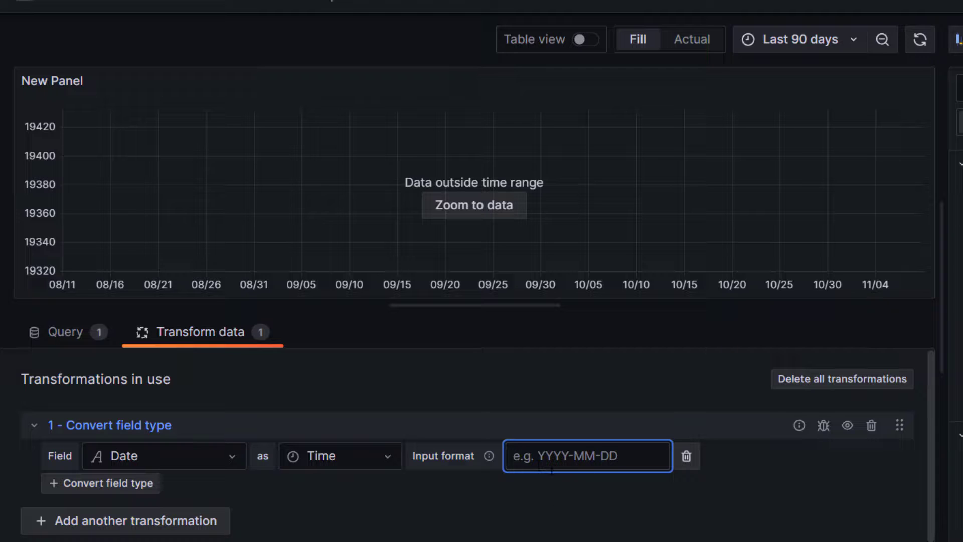
type("MM")
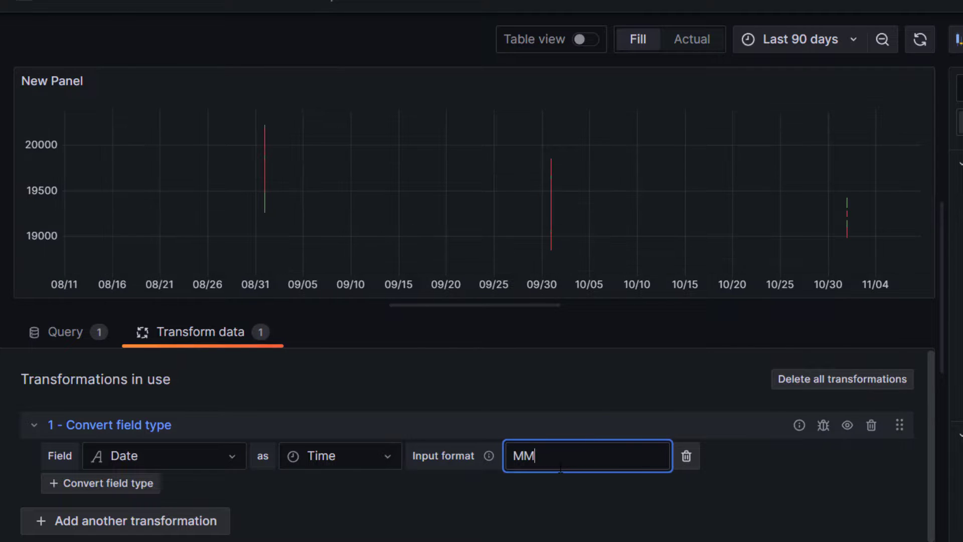
type("/DD/")
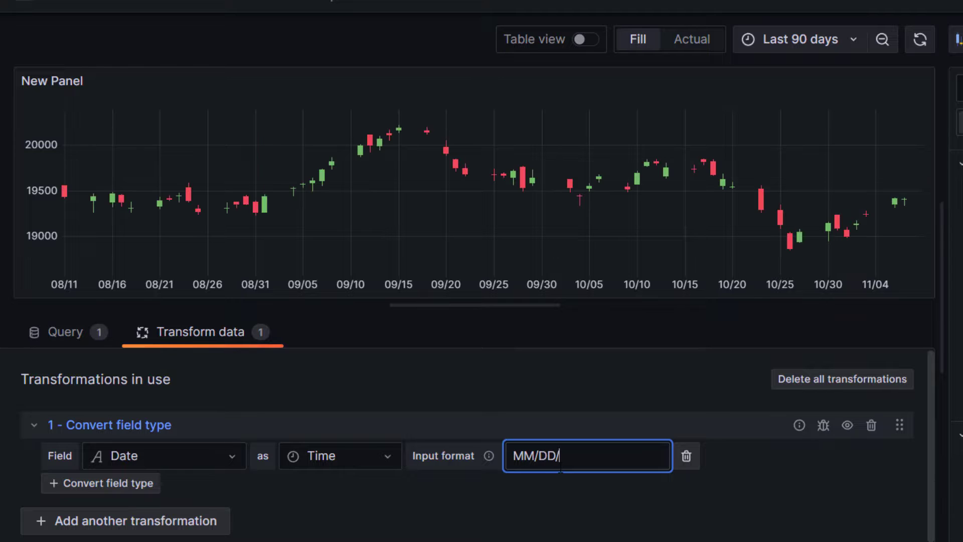
type("YYYY")
left_click(524, 499)
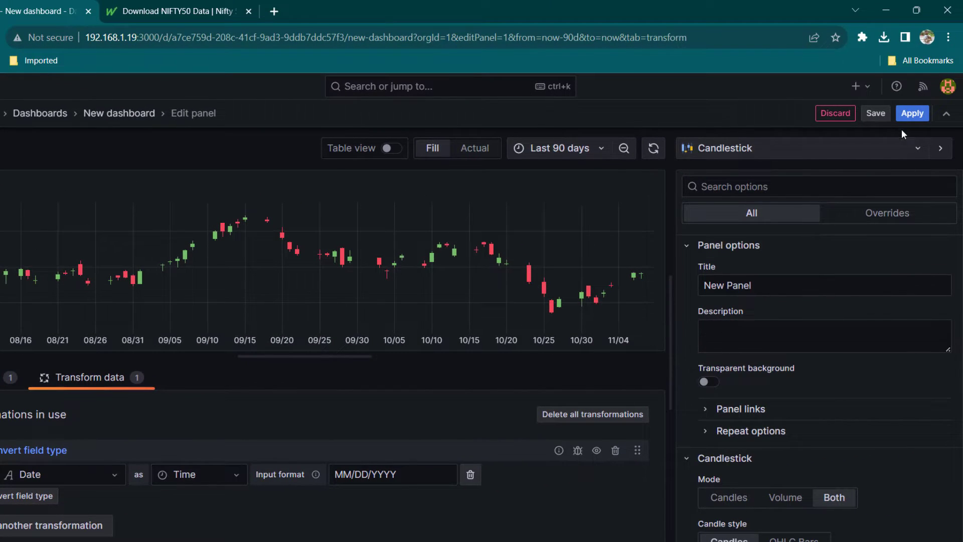
Apply the panel changes to show the 90-day NIFTY 50 candlestick chart on the dashboard
left_click(913, 119)
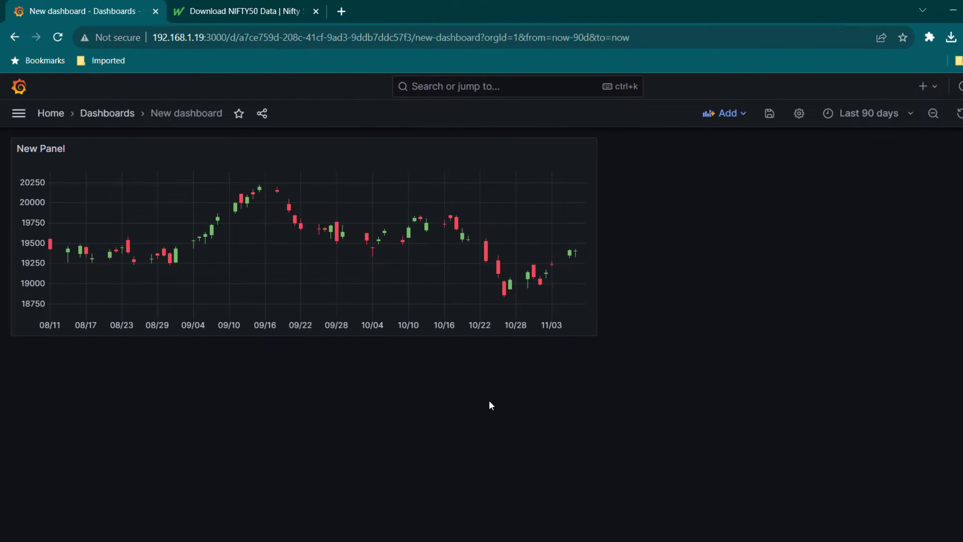